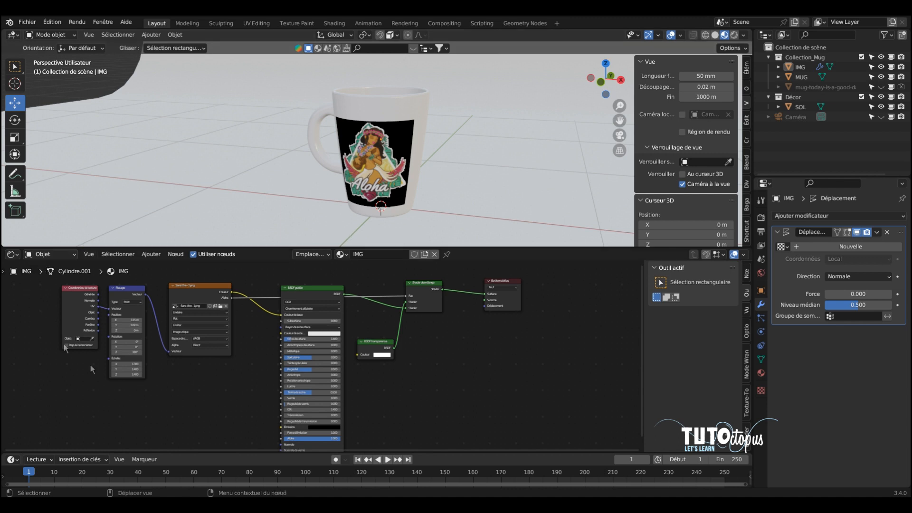
middle_drag(410, 167, 387, 143)
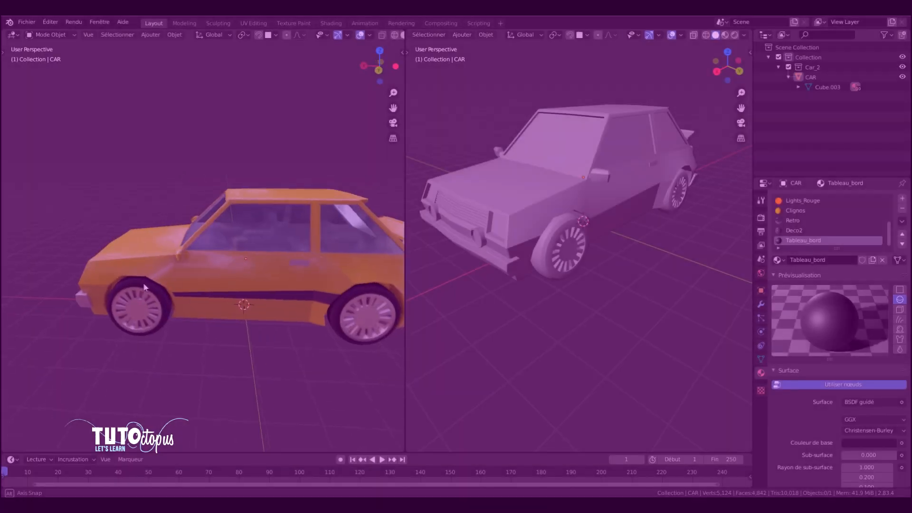
middle_drag(143, 282, 22, 274)
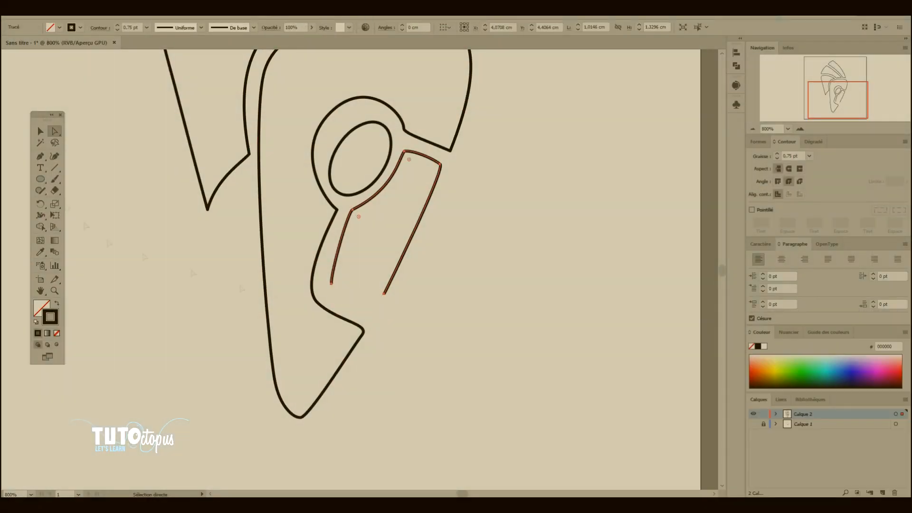
click(41, 156)
click(331, 284)
drag(369, 312, 388, 287)
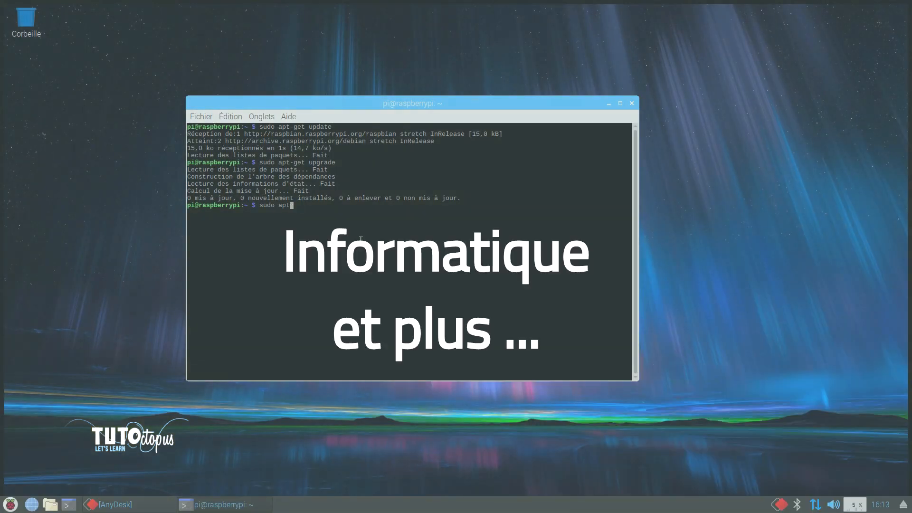
text(-get)
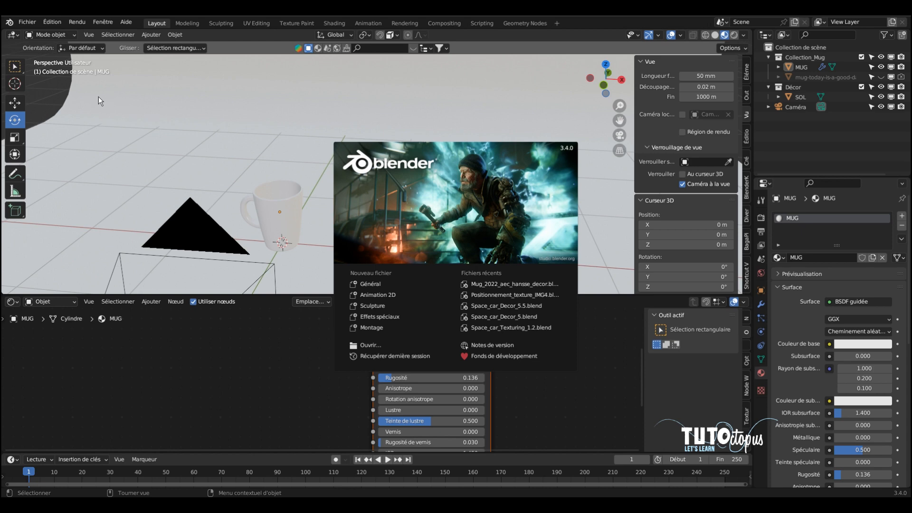
Dismiss the splash screen and look over the mug, the camera and the curved backdrop in the scene
click(51, 92)
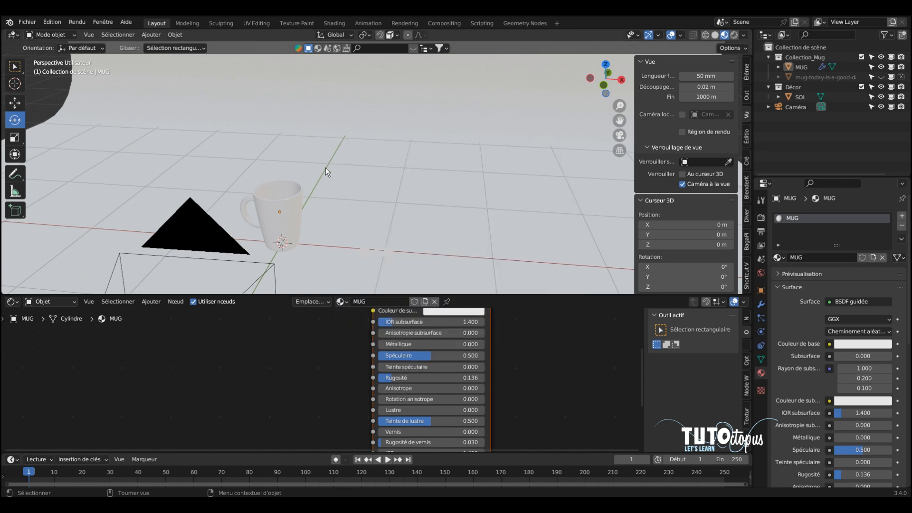
scroll(281, 187, down, 3)
scroll(330, 178, up, 1)
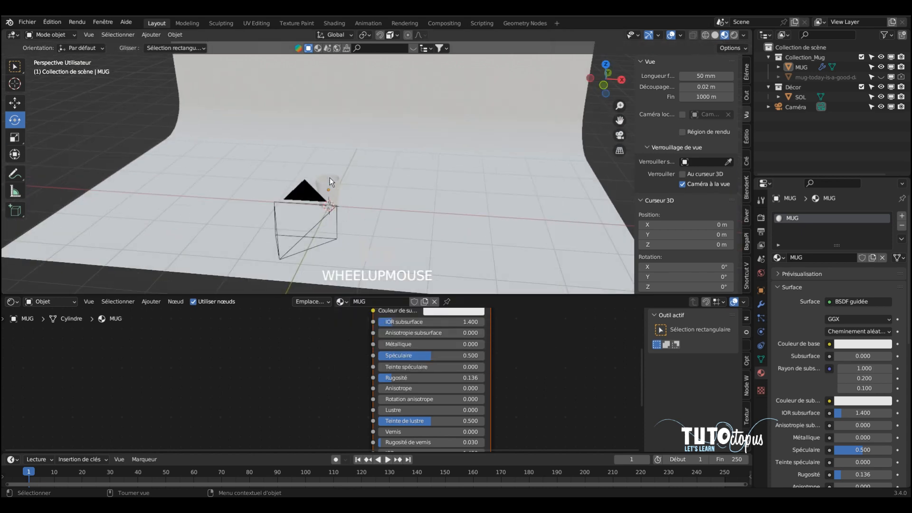
middle_drag(380, 176, 304, 144)
scroll(354, 157, up, 2)
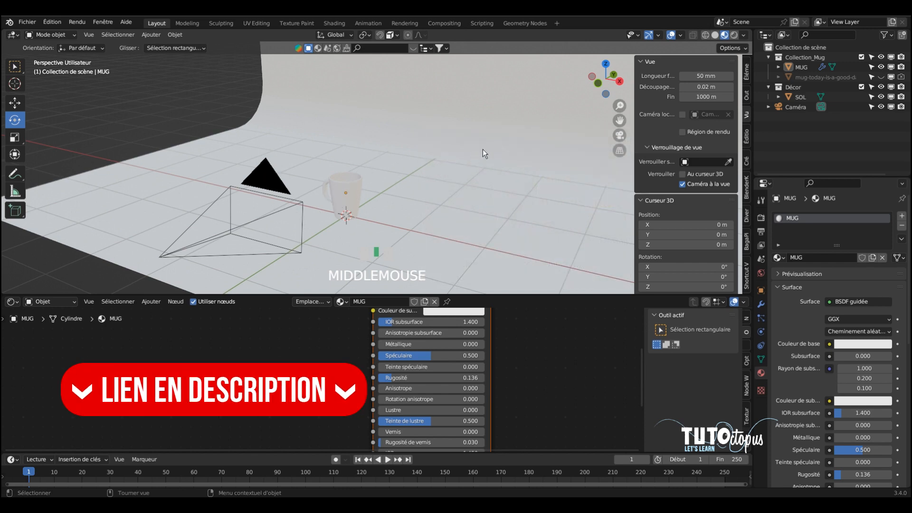
Select the mug, show it close up in the front orthographic view, and hide the camera in the viewport
click(346, 179)
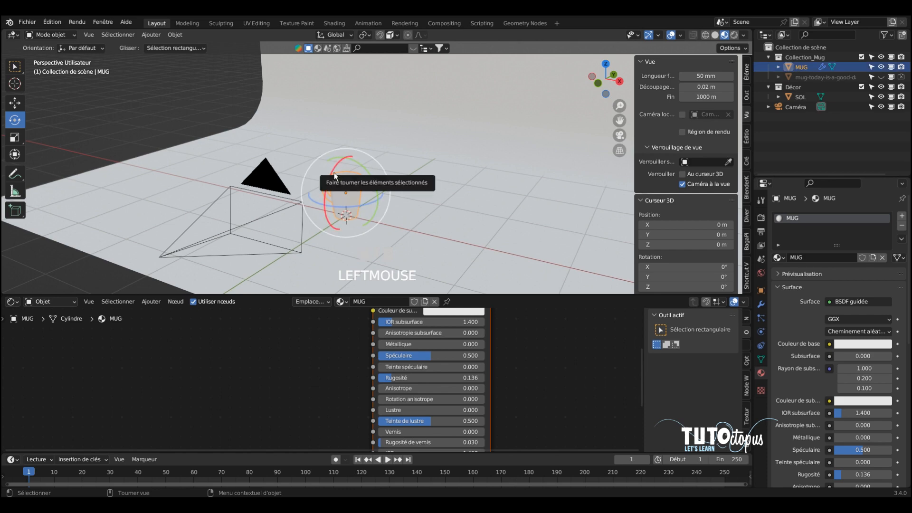
key(KP_1)
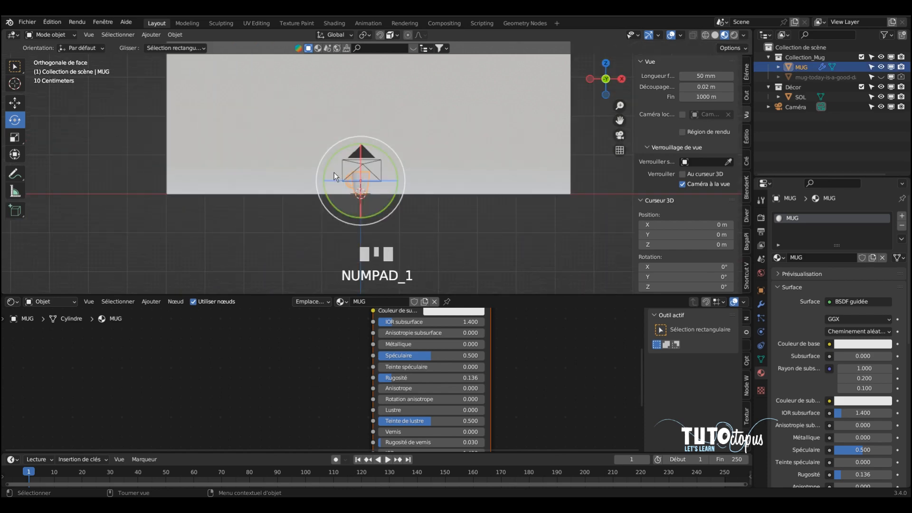
scroll(335, 172, up, 5)
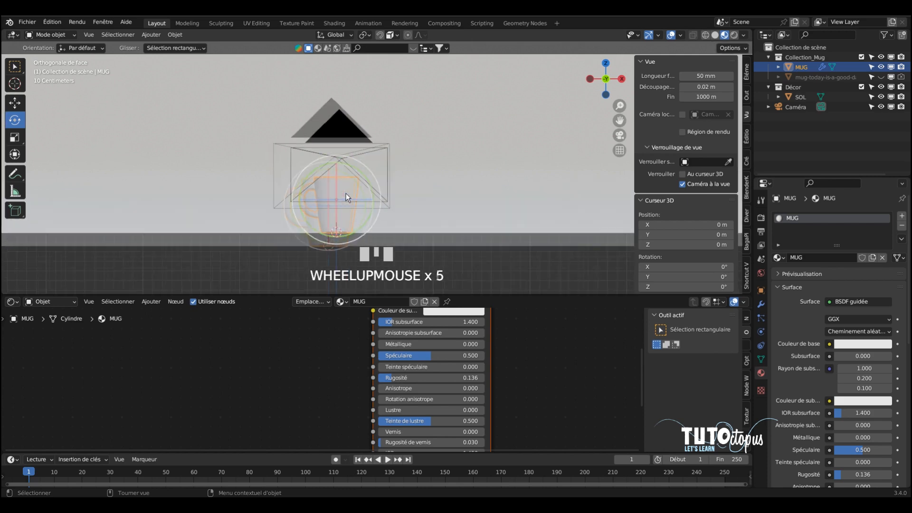
scroll(345, 193, up, 1)
shift+middle_drag(334, 195, 404, 133)
scroll(398, 180, up, 6)
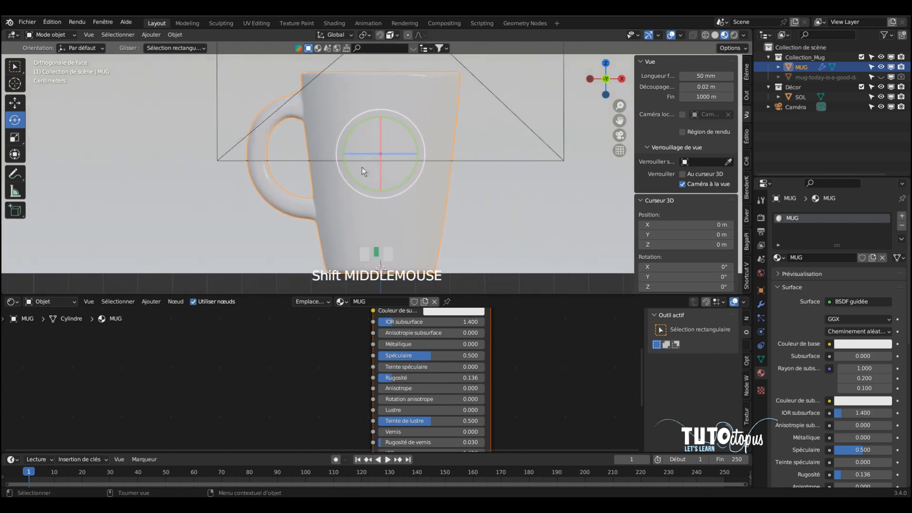
click(880, 106)
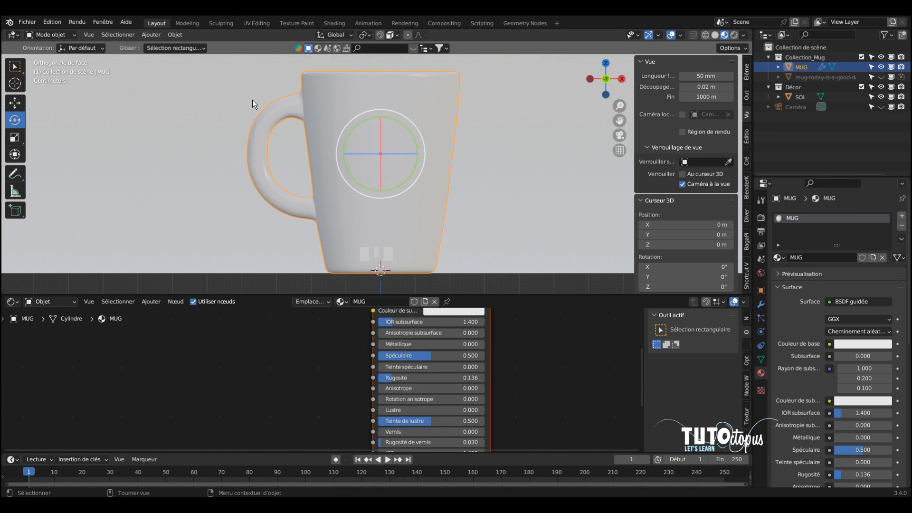
In Edit Mode, select a block of faces three rows high across the mug's front, between the upper band and the base
click(67, 35)
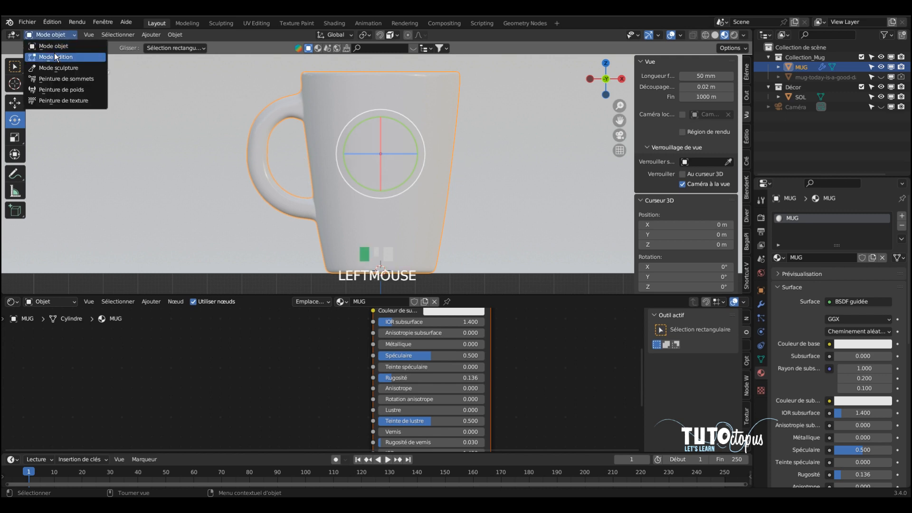
click(54, 53)
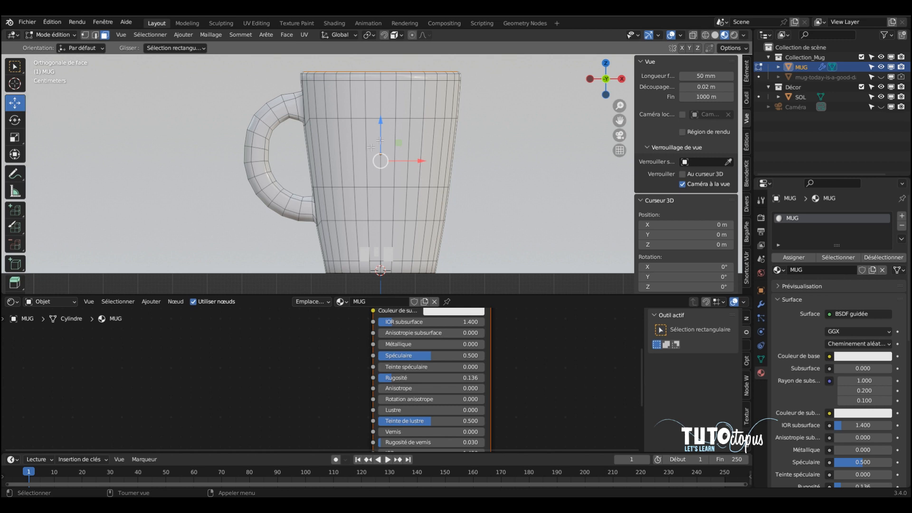
click(324, 133)
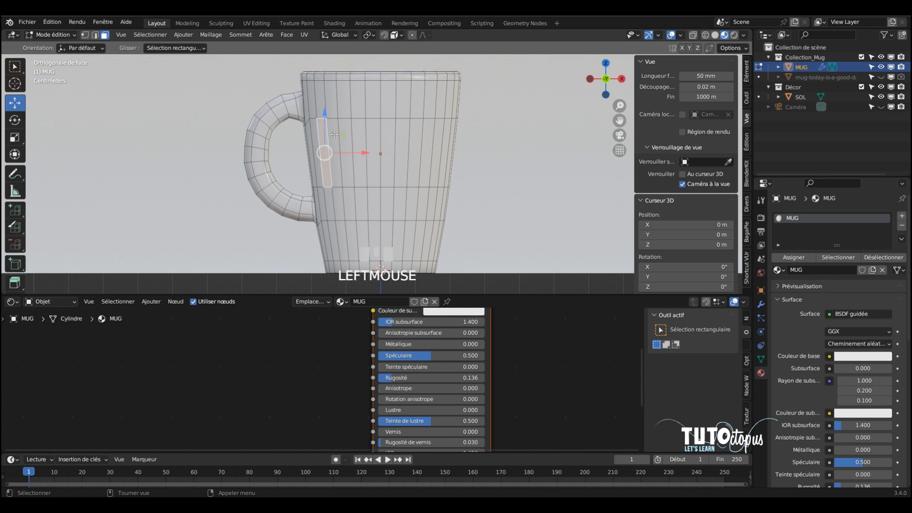
ctrl+click(440, 134)
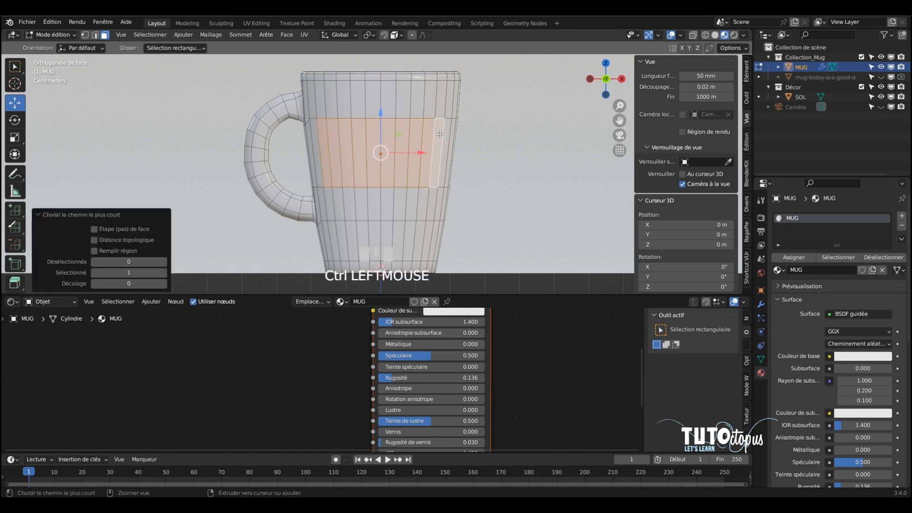
ctrl+click(428, 236)
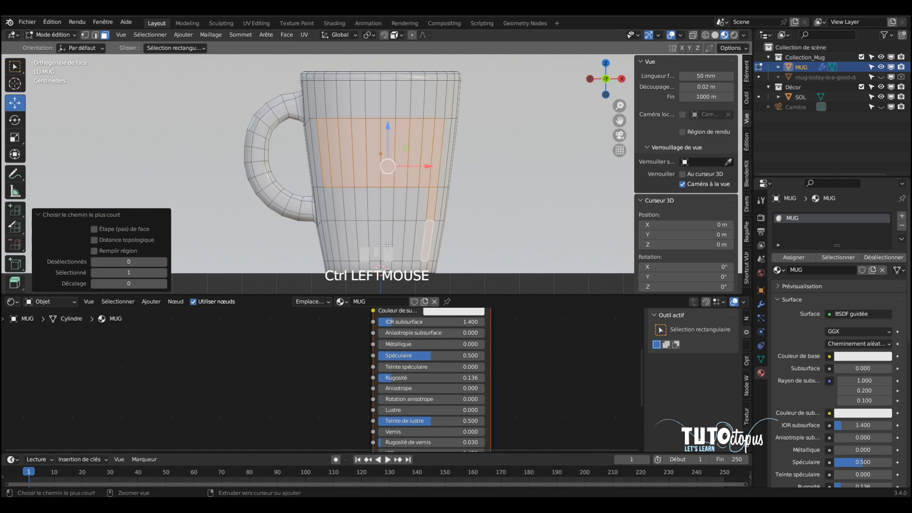
ctrl+click(335, 239)
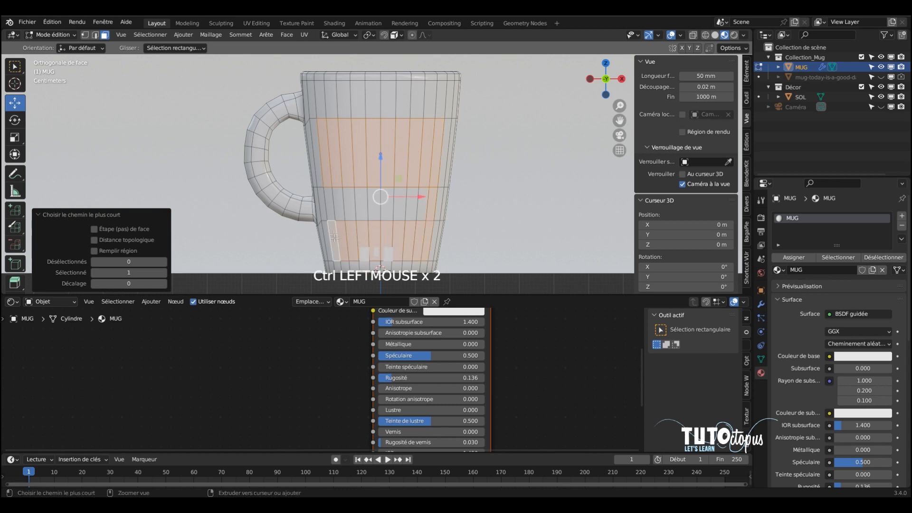
ctrl+click(329, 202)
ctrl+click(422, 212)
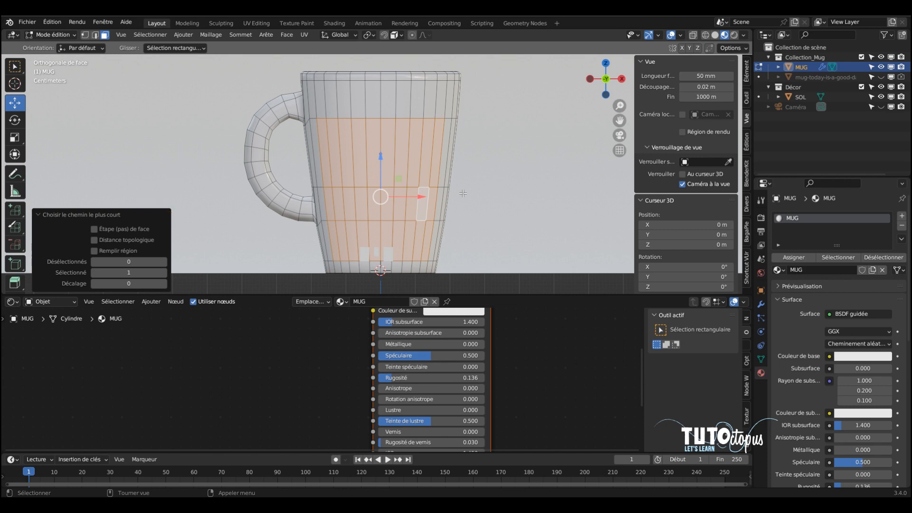
In Object Mode, set the mug's Subdivision modifier to viewport level 3 and apply the modifier
click(51, 35)
click(48, 43)
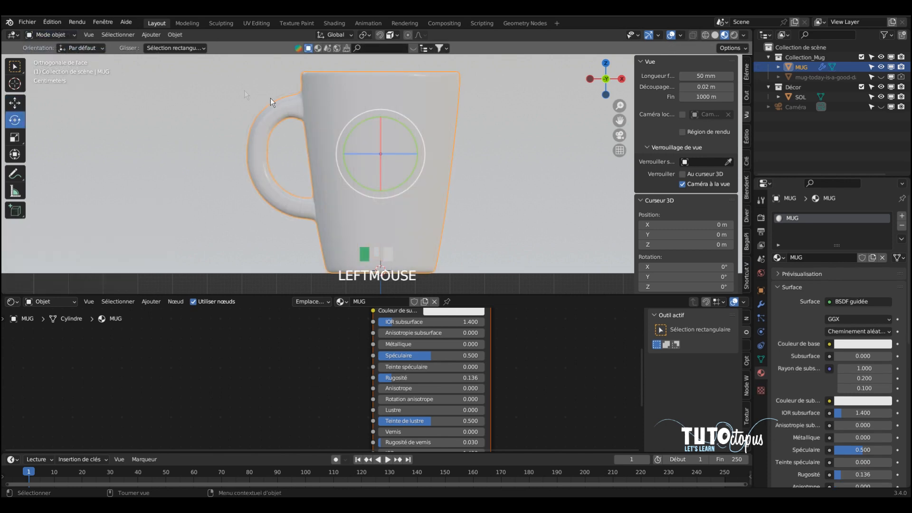
scroll(464, 141, down, 3)
middle_drag(464, 141, 494, 159)
scroll(379, 160, down, 2)
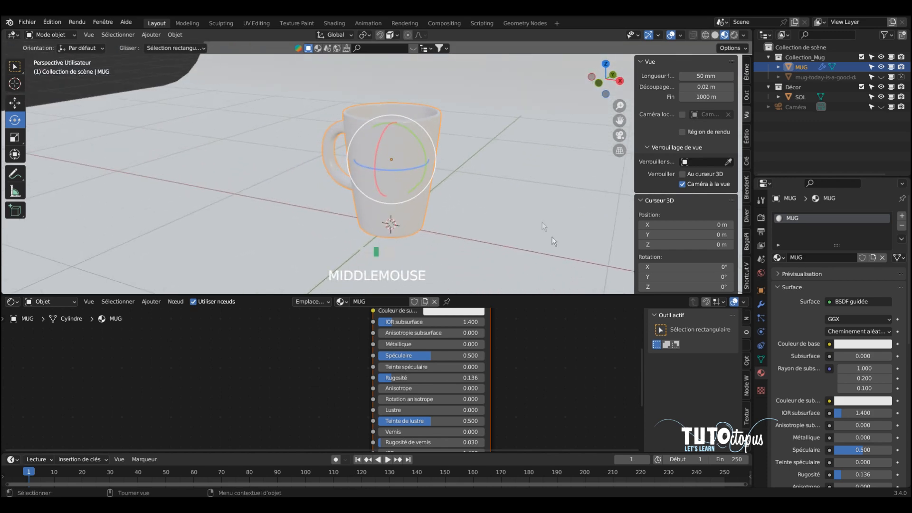
click(761, 306)
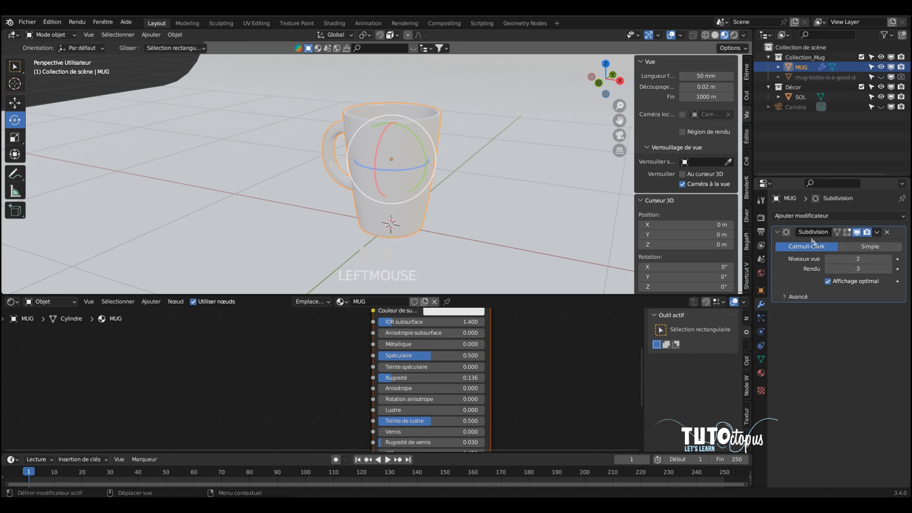
click(886, 259)
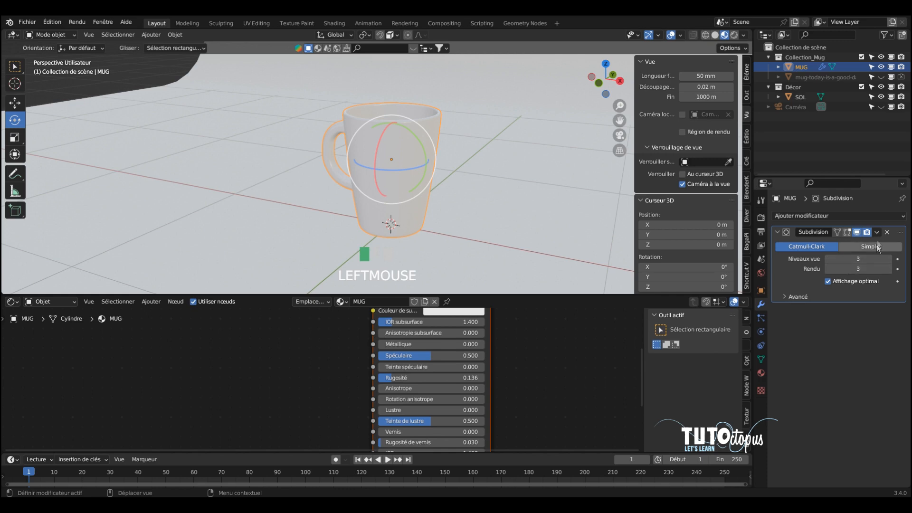
click(877, 232)
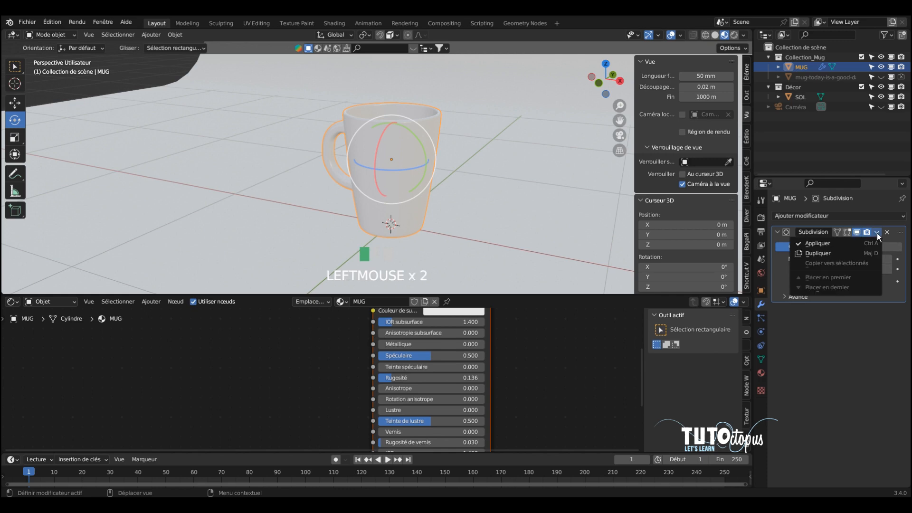
click(839, 243)
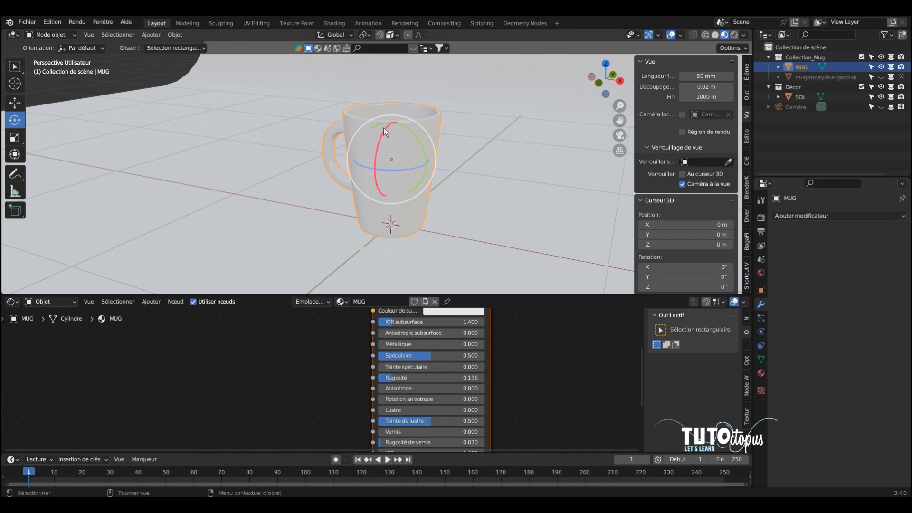
In Edit Mode, extend the selected face block on the mug's front upward by two full rows of faces
click(64, 36)
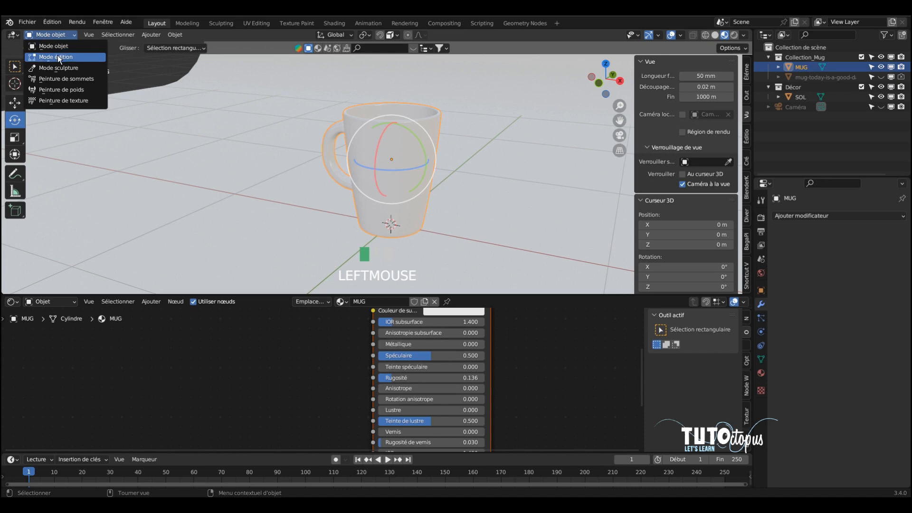
click(58, 55)
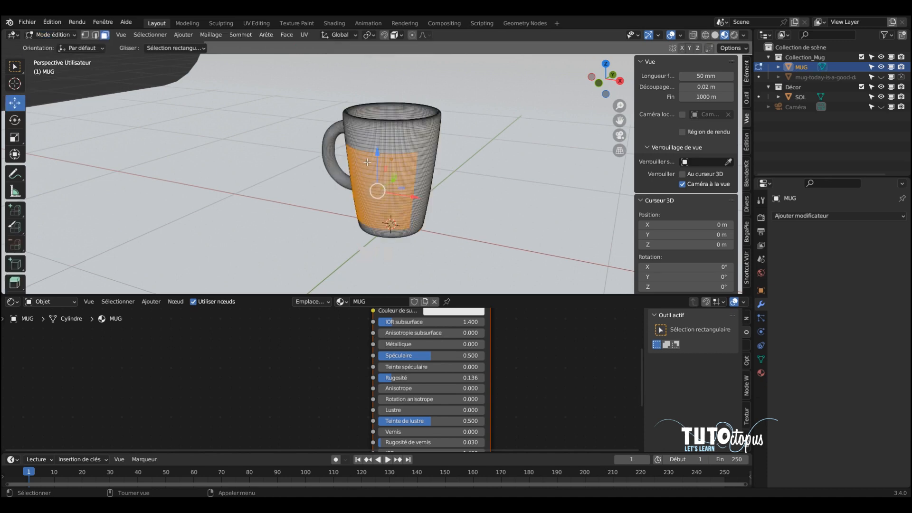
middle_drag(468, 146, 335, 154)
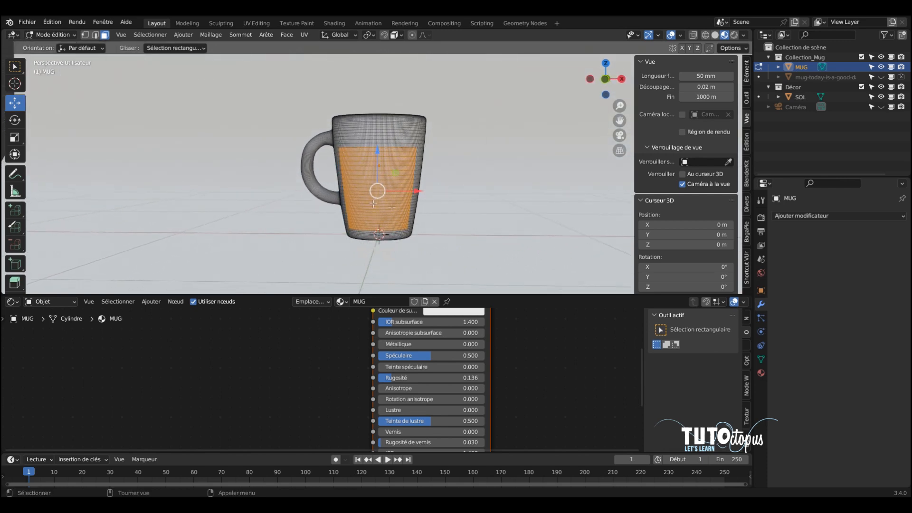
key(KP_1)
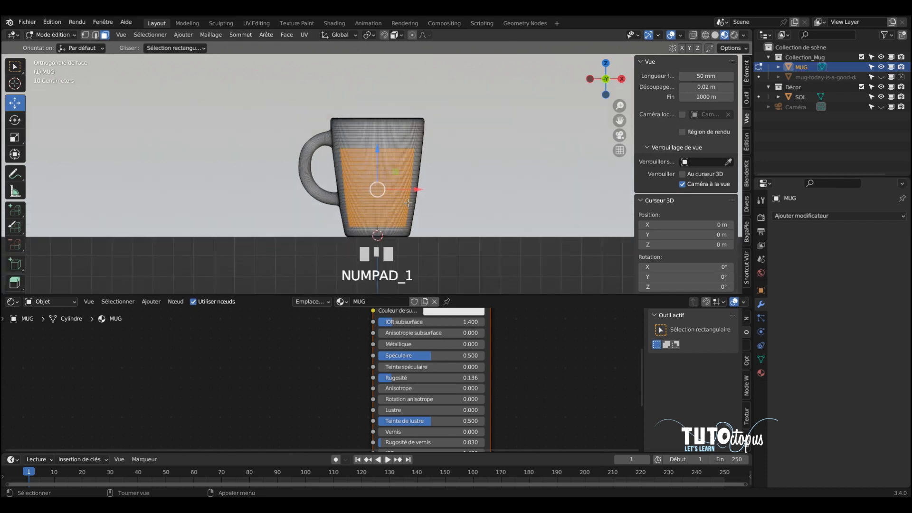
scroll(398, 230, up, 3)
scroll(398, 230, up, 2)
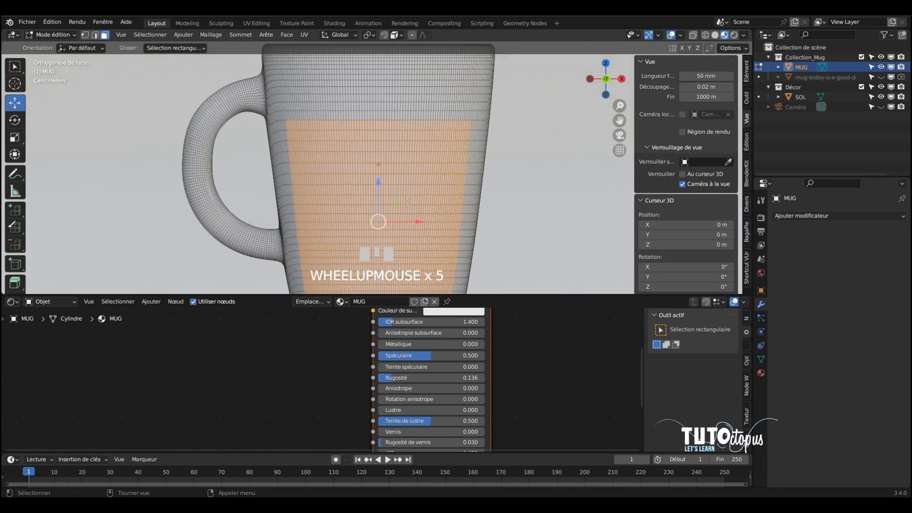
shift+middle_drag(407, 202, 381, 182)
scroll(381, 183, up, 3)
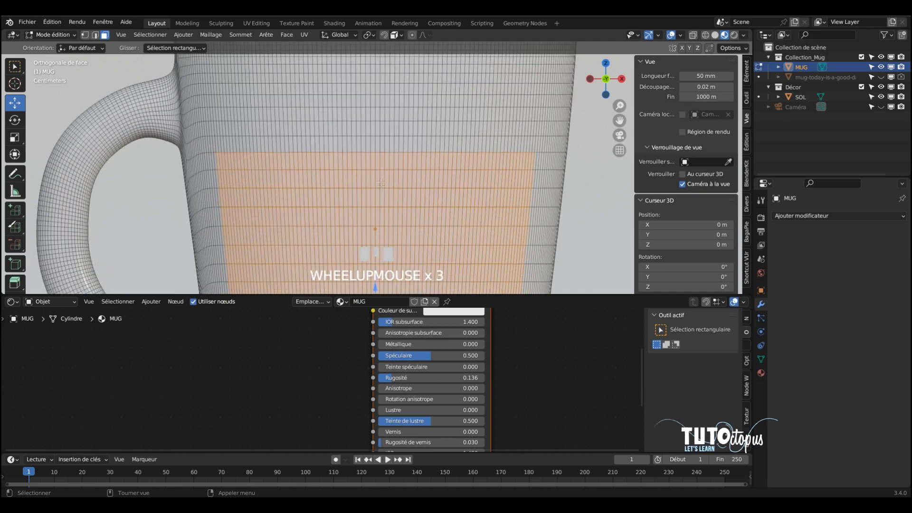
scroll(373, 170, up, 1)
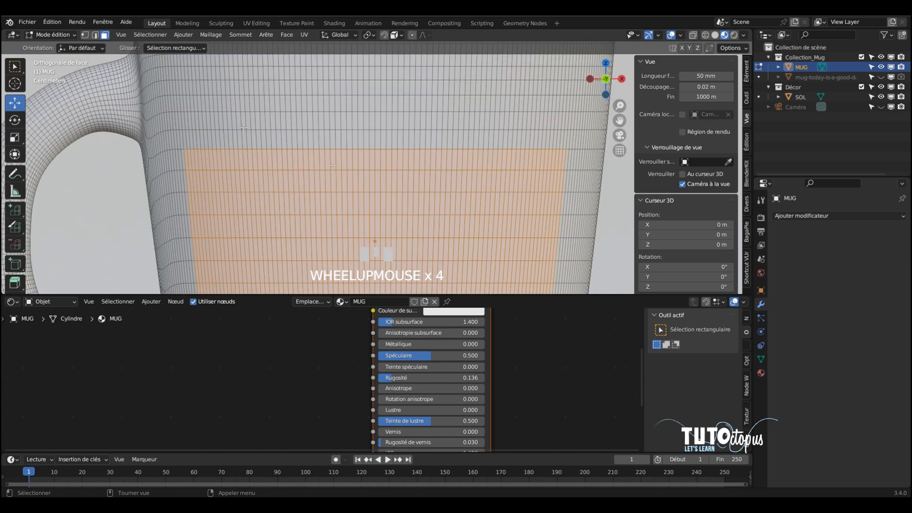
shift+click(565, 142)
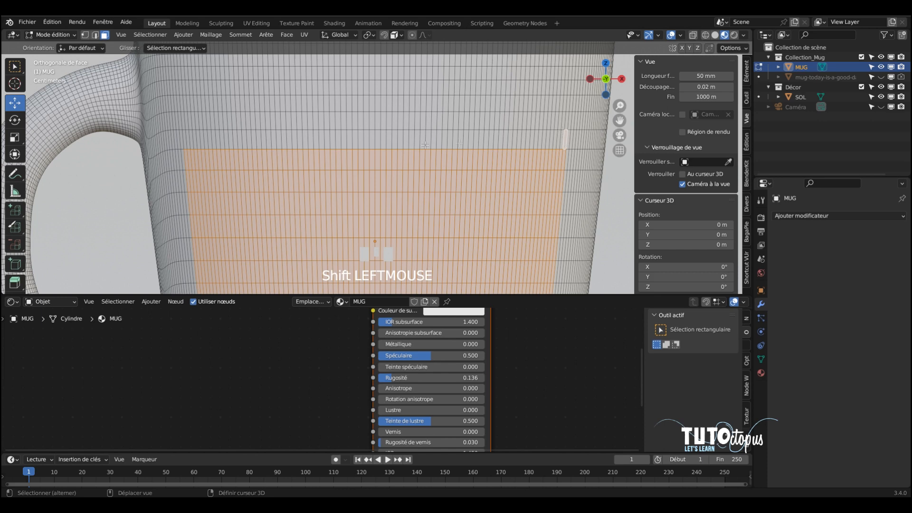
ctrl+click(184, 138)
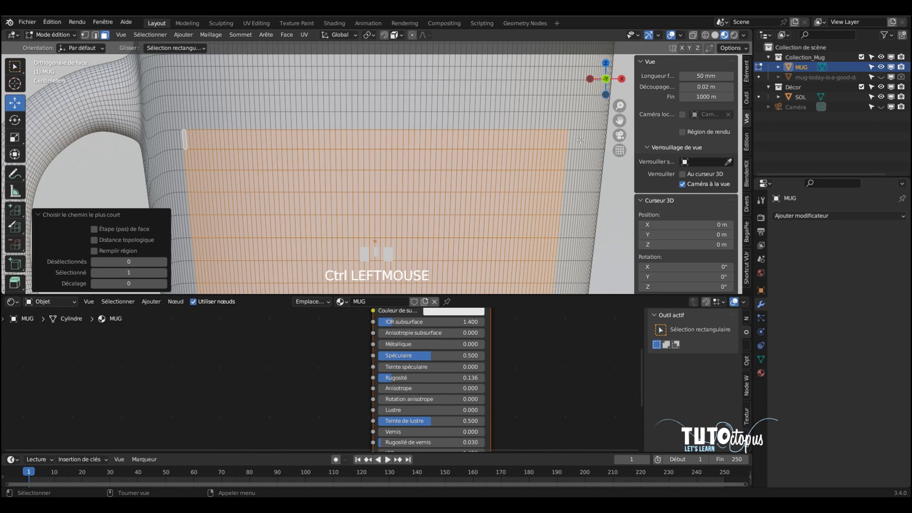
shift+click(567, 122)
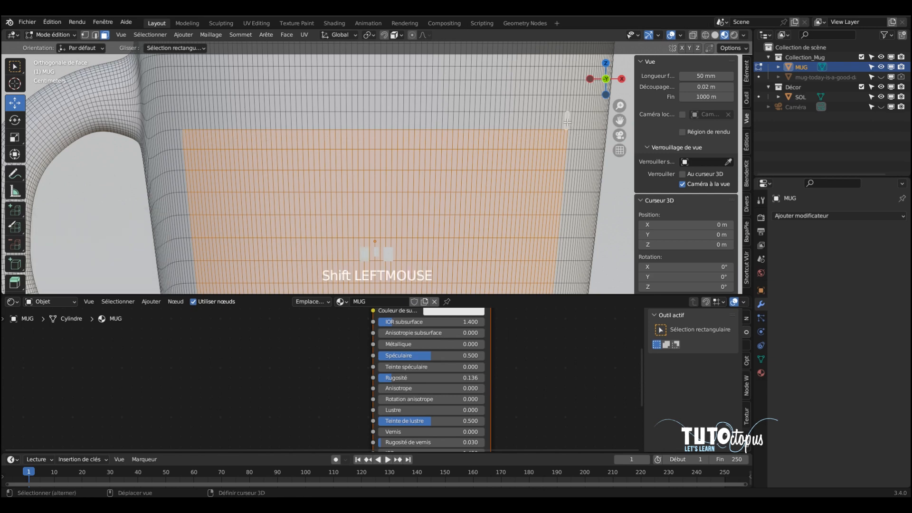
ctrl+click(184, 122)
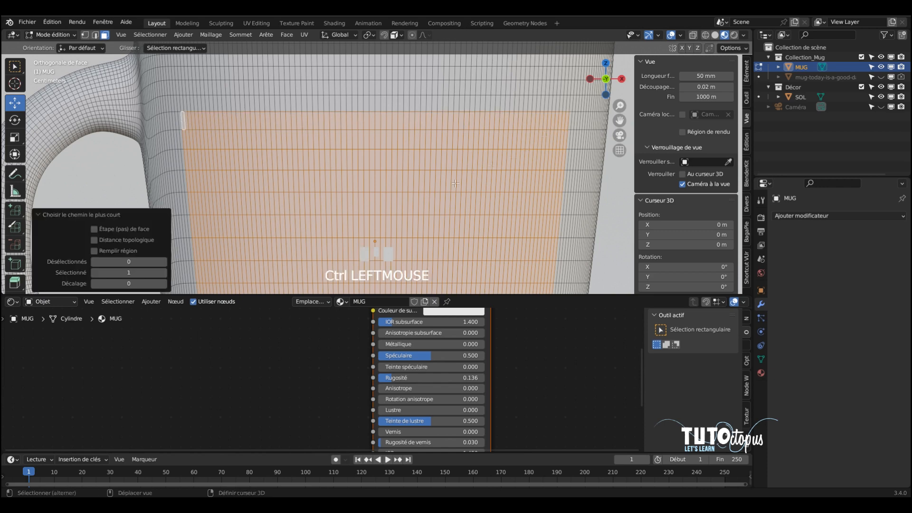
Deselect the lowest row of faces in the selected block near the mug's base
shift+middle_drag(411, 243, 405, 152)
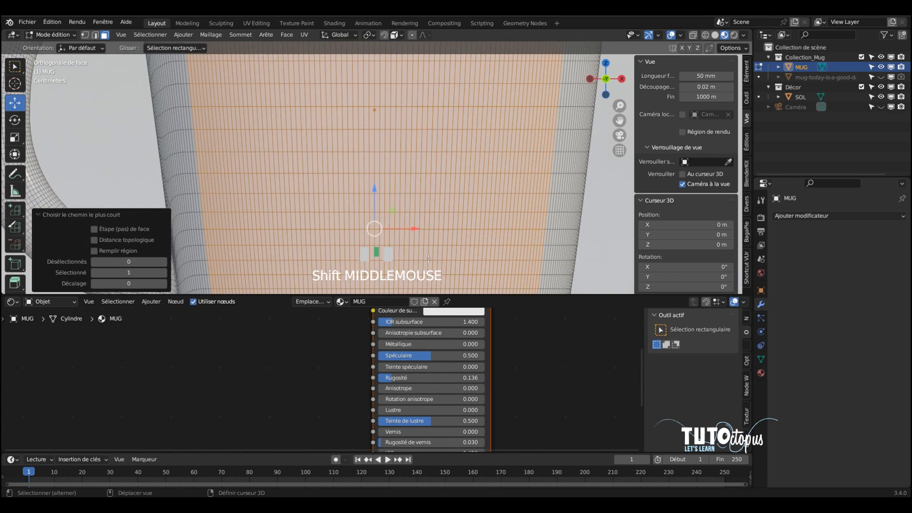
shift+middle_drag(428, 259, 422, 79)
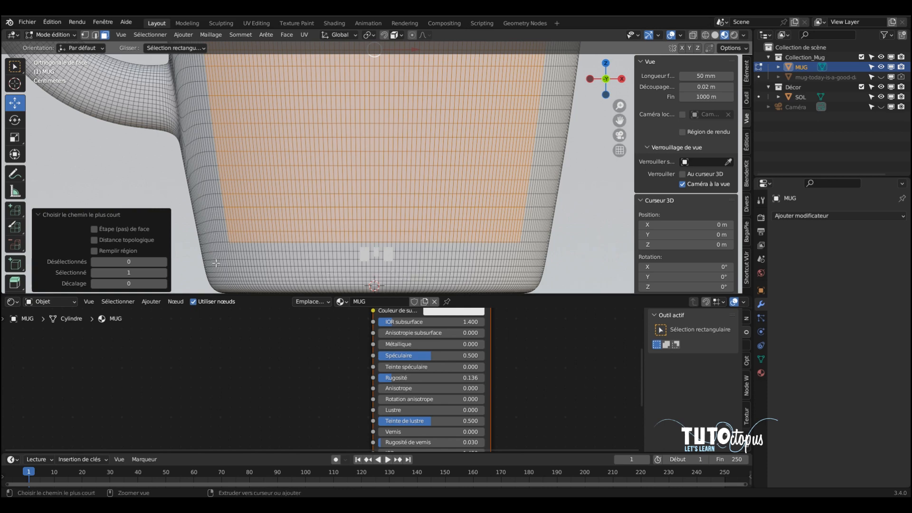
ctrl+drag(216, 263, 539, 232)
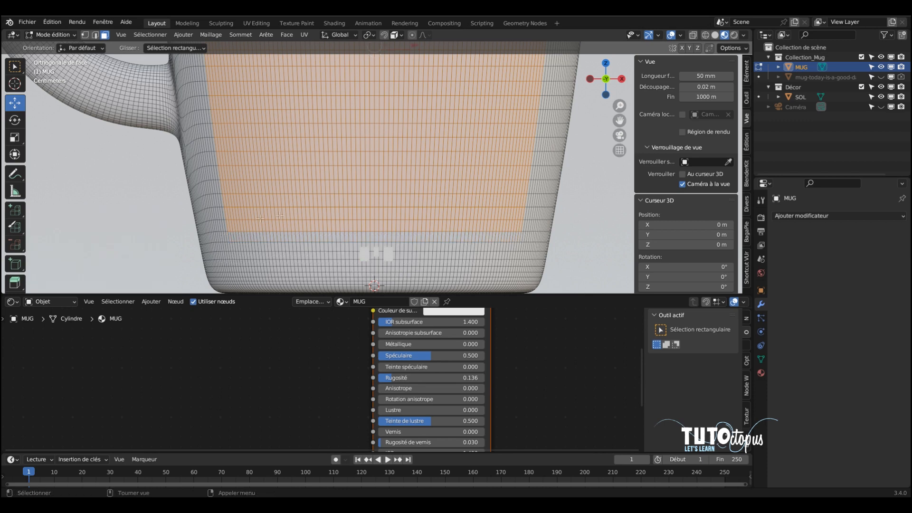
Duplicate the selected front faces in place and separate the copy into its own object
scroll(378, 148, down, 5)
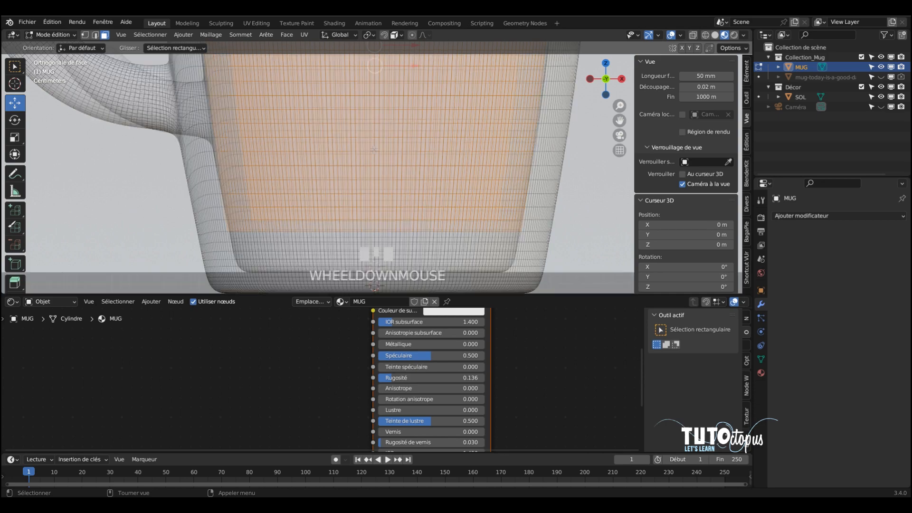
shift+middle_drag(386, 148, 399, 125)
scroll(416, 129, down, 3)
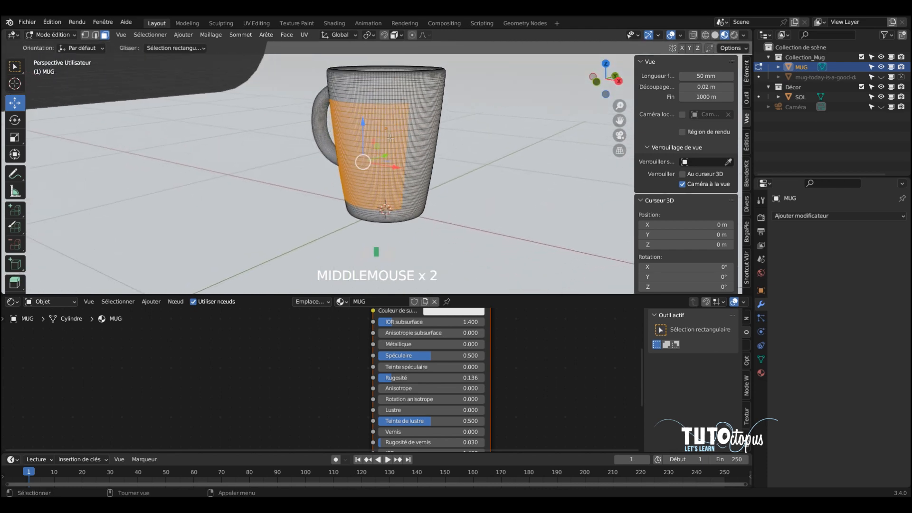
key(shift)
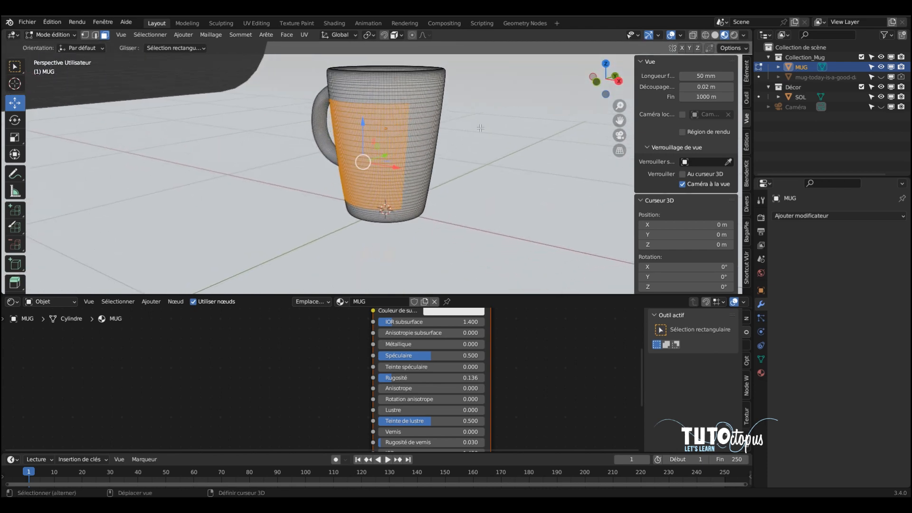
key(shift+d)
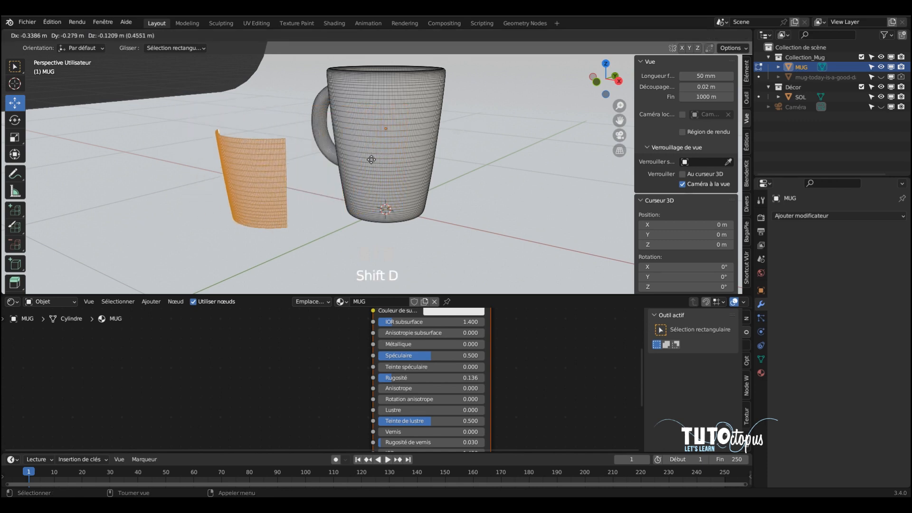
key(Escape)
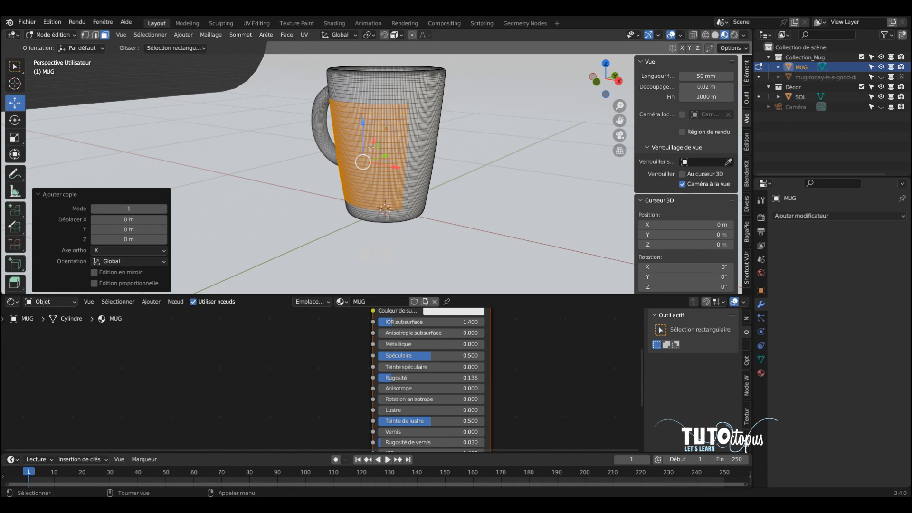
key(p)
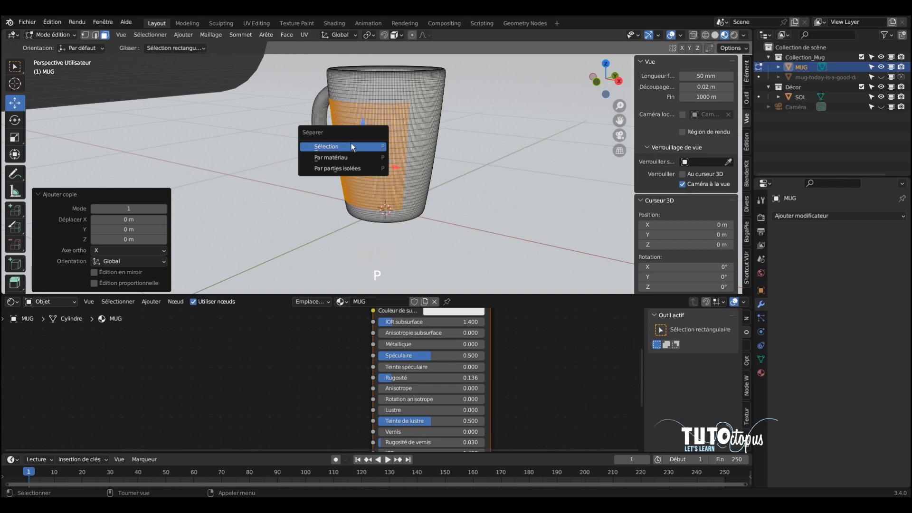
click(336, 145)
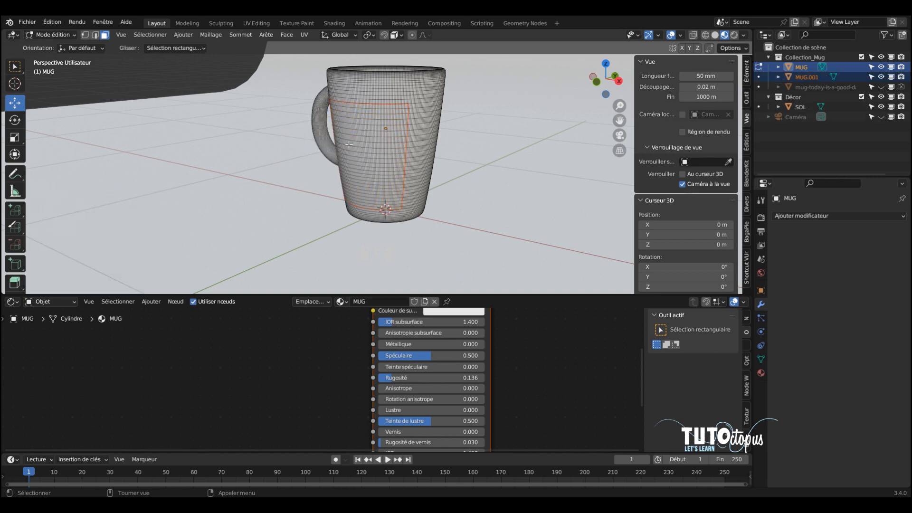
In Object Mode, select only the separated front surface and rename it IMG
click(49, 36)
click(49, 44)
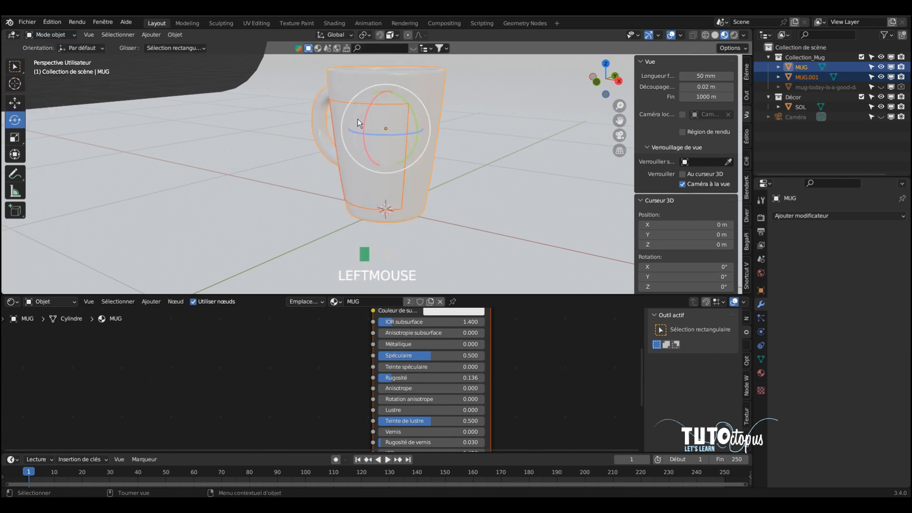
click(439, 84)
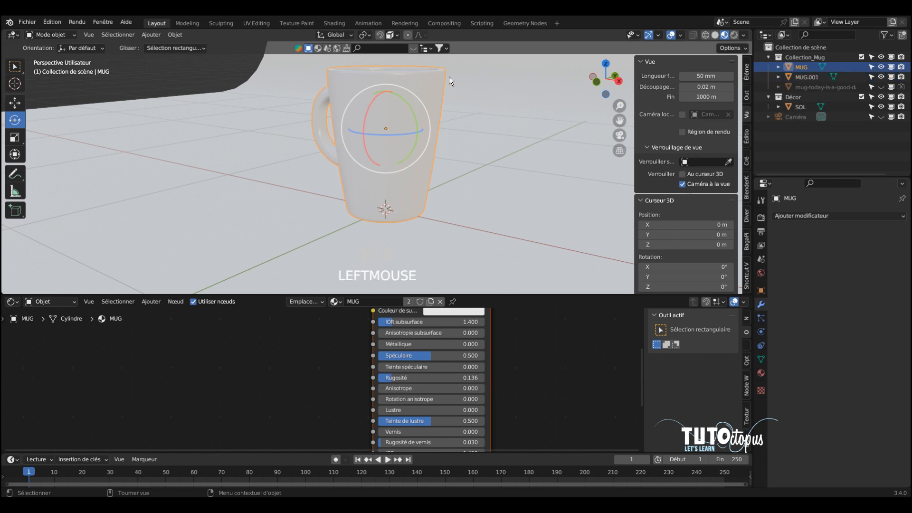
click(376, 189)
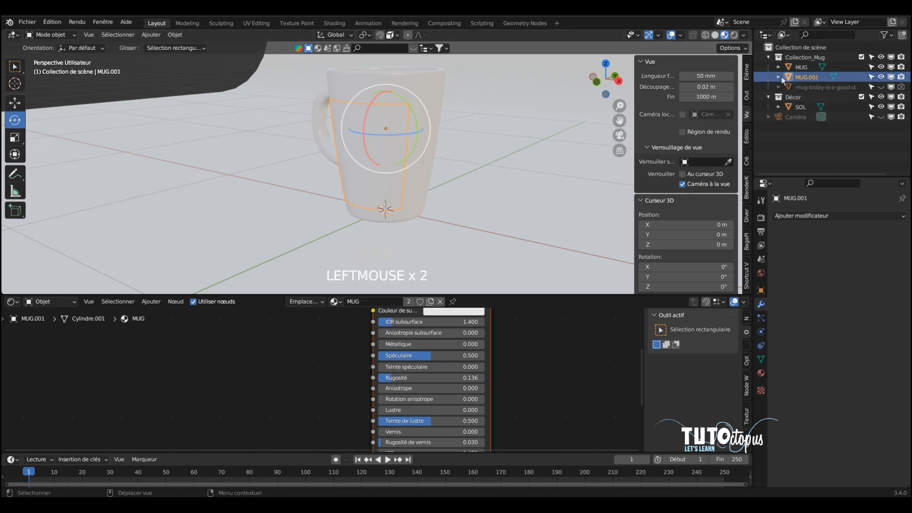
double_click(805, 78)
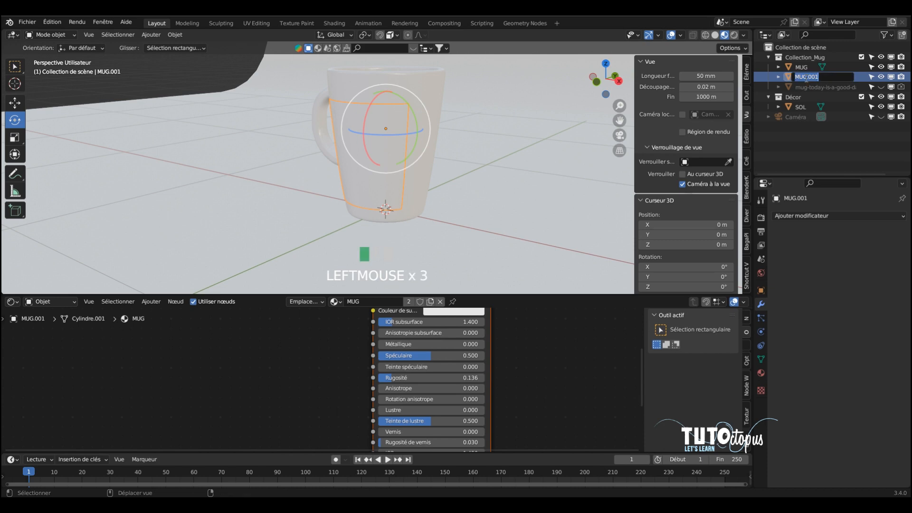
text(IMG)
key(Return)
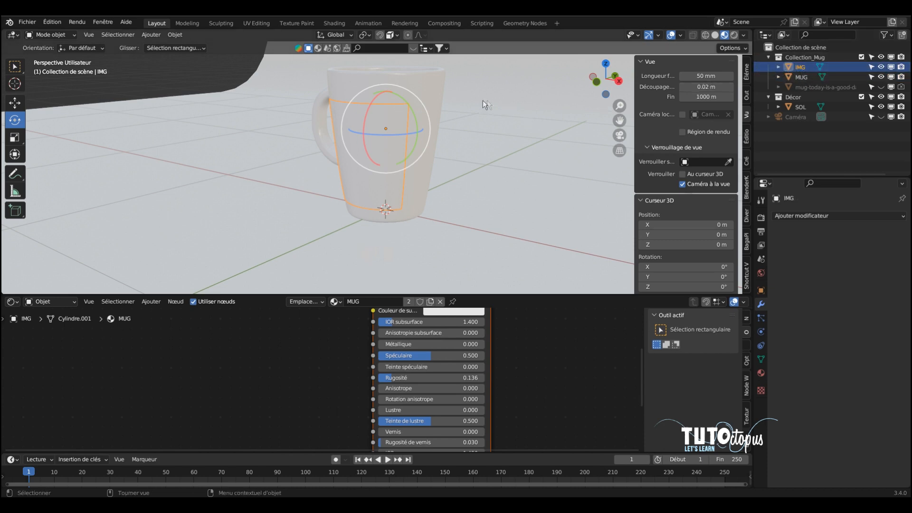
Remove the MUG material from the IMG object and give it a new material named IMG
click(435, 90)
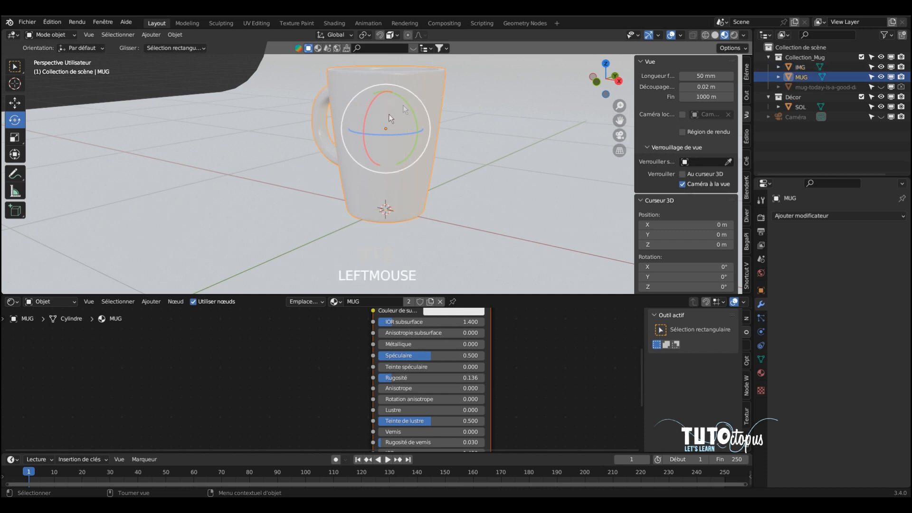
click(375, 182)
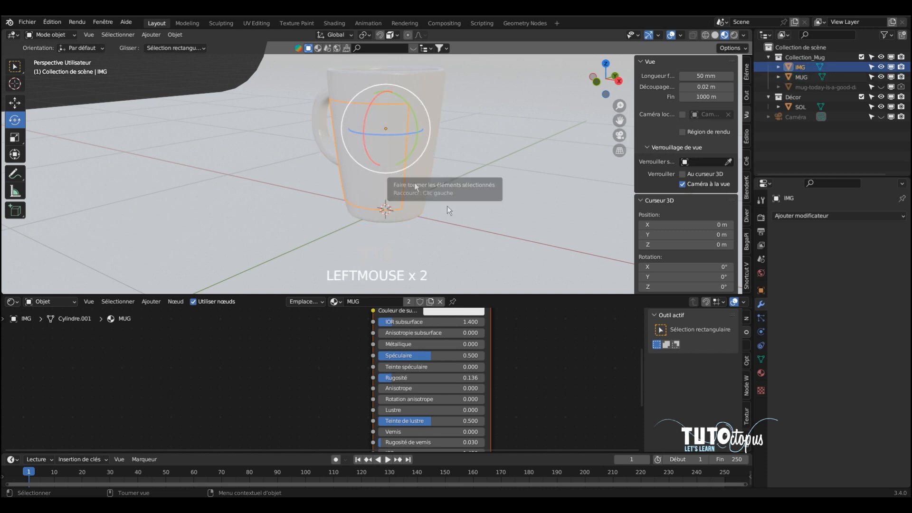
click(761, 374)
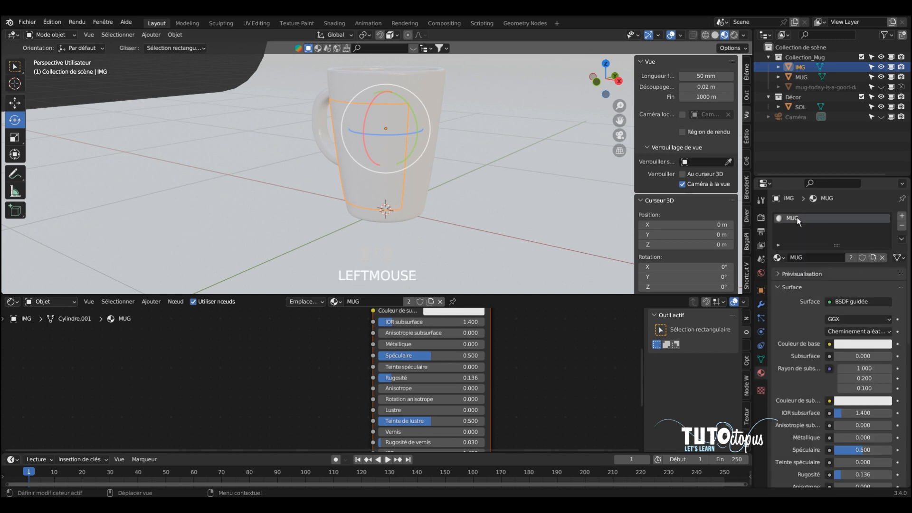
click(901, 226)
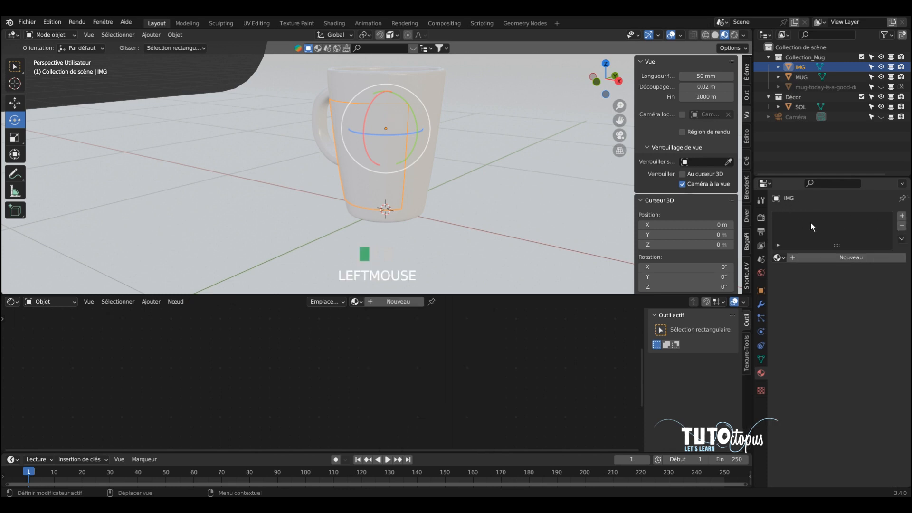
click(820, 257)
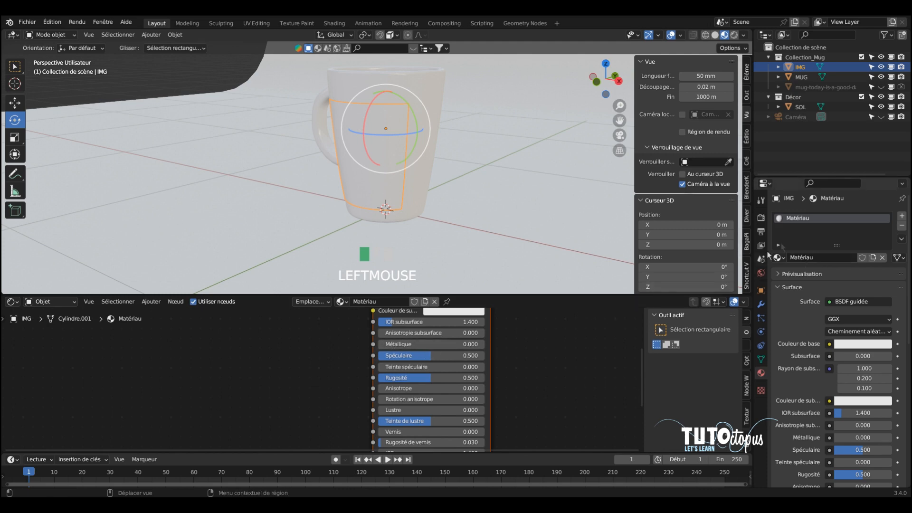
double_click(799, 220)
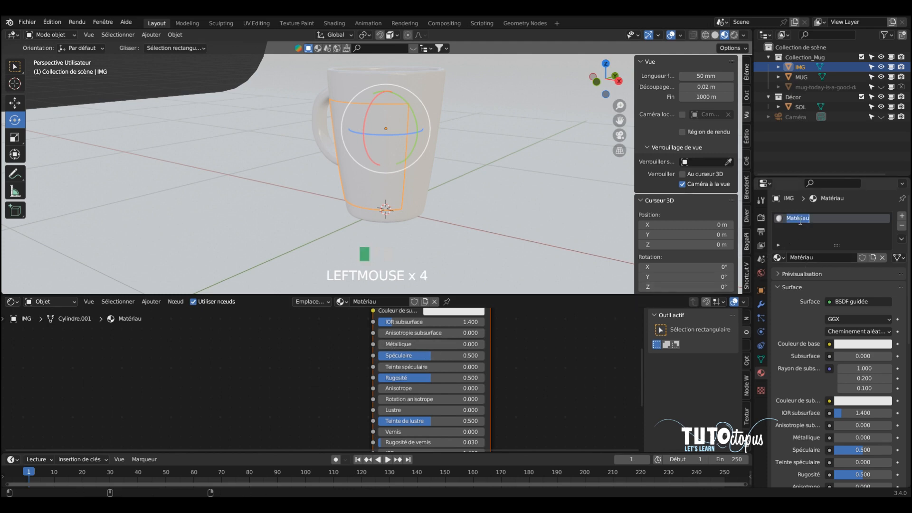
text(IMG)
key(Return)
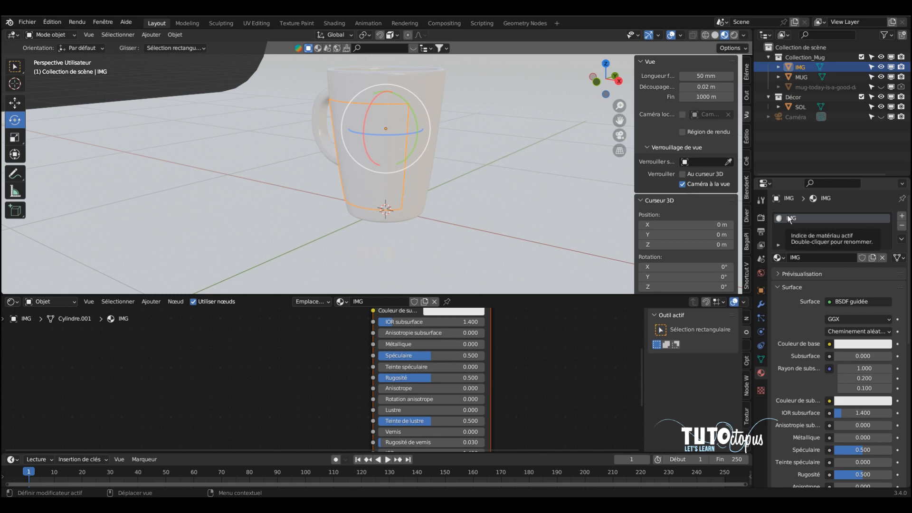
Enlarge the shader editor area and show the IMG material's Principled BSDF and output nodes
scroll(534, 335, down, 3)
middle_drag(508, 334, 460, 343)
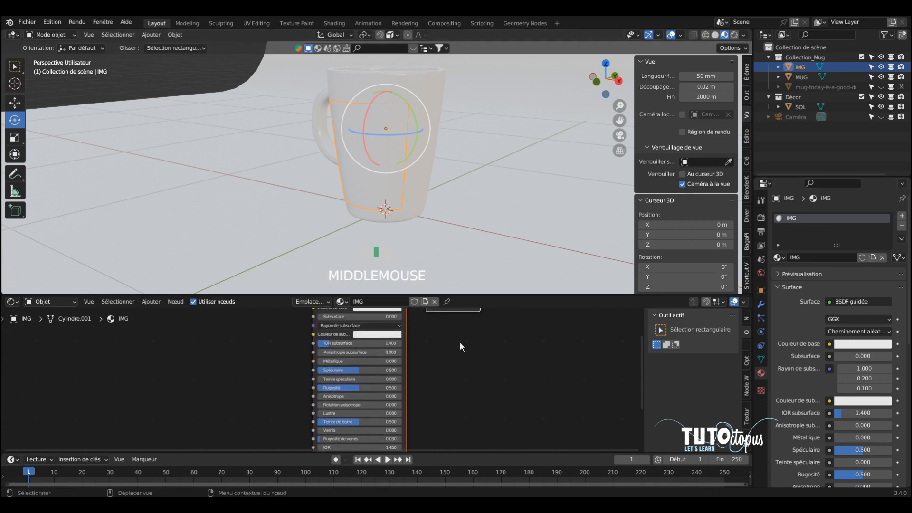
drag(492, 295, 492, 203)
middle_drag(484, 291, 534, 325)
scroll(457, 336, down, 6)
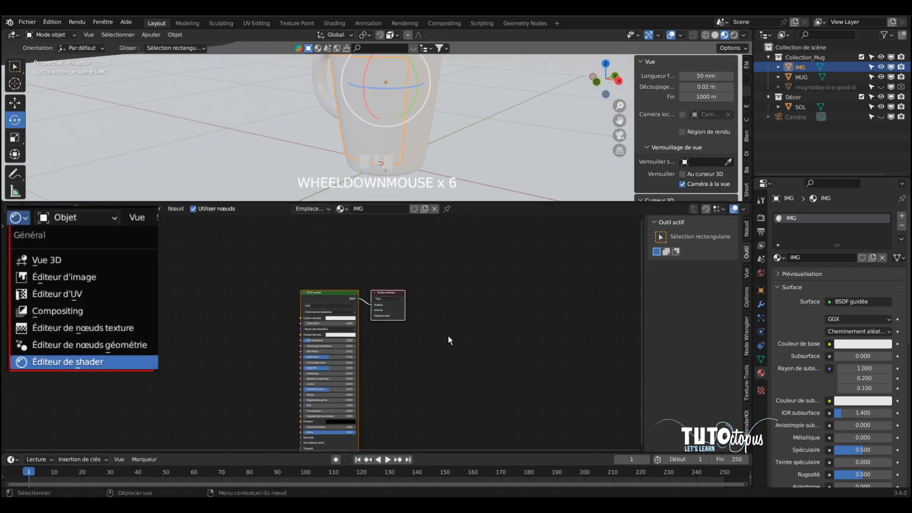
Move the material output node away, insert a Mix Shader before it and reconnect the Principled BSDF to its second shader input
middle_drag(449, 335, 469, 313)
click(415, 269)
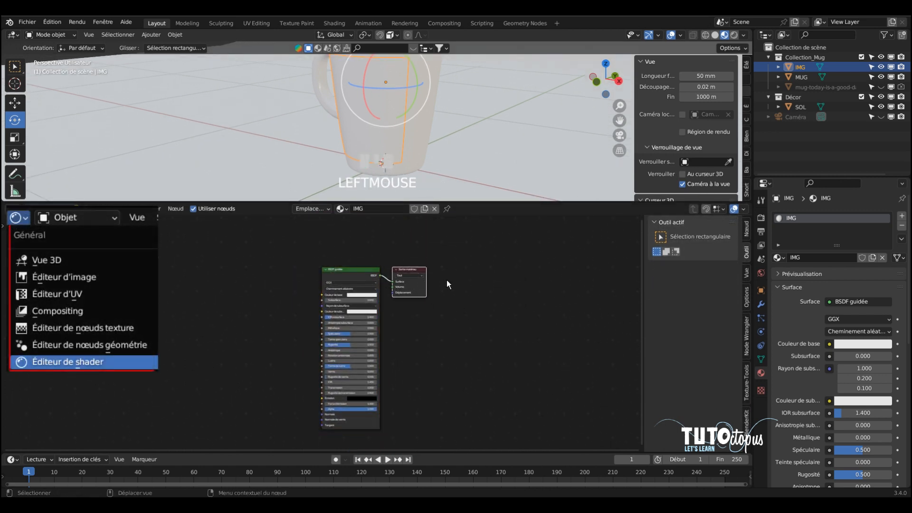
scroll(445, 277, up, 2)
drag(441, 273, 579, 266)
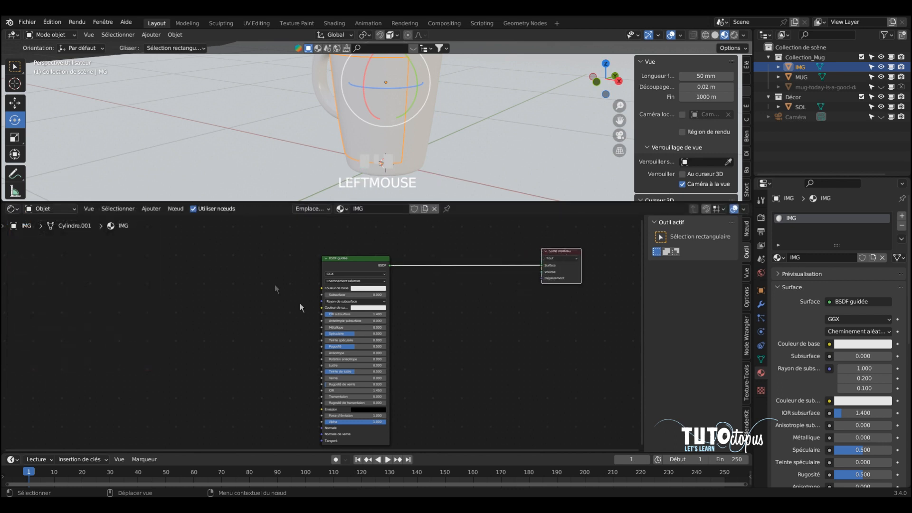
click(152, 210)
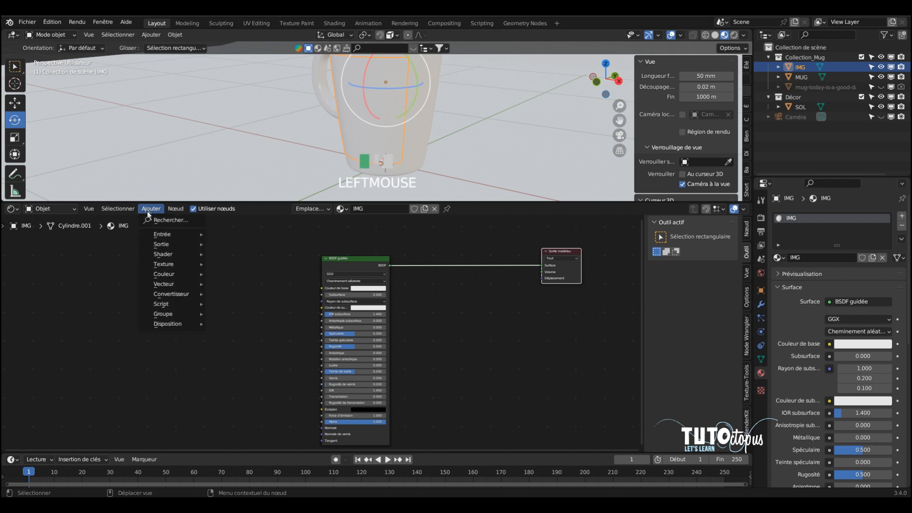
mouse_move(164, 255)
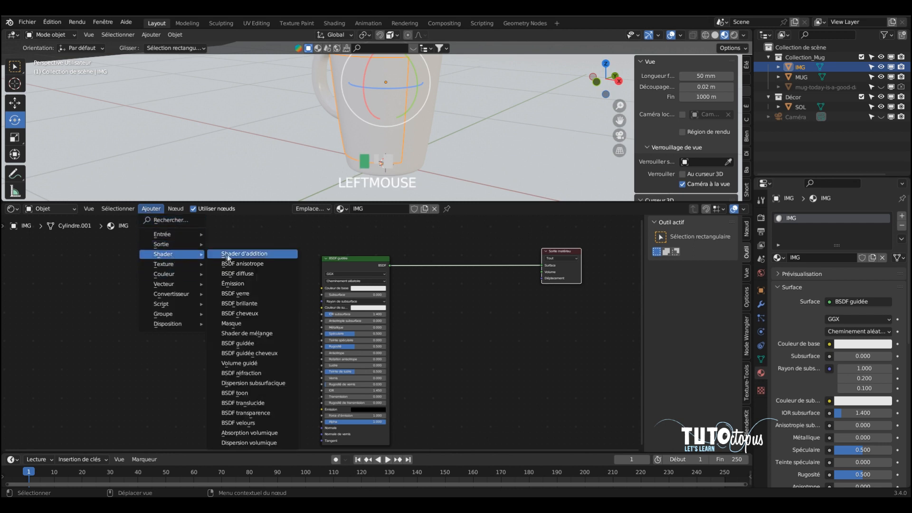
click(247, 334)
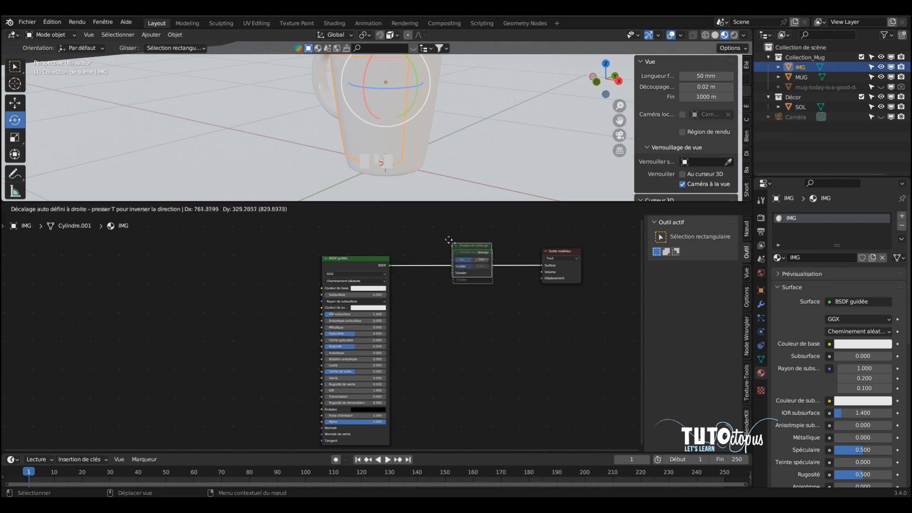
click(456, 252)
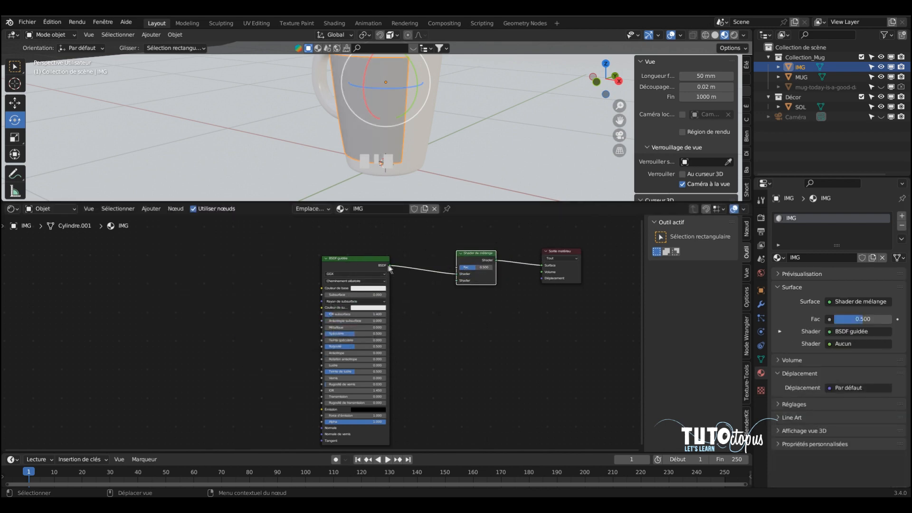
drag(456, 274, 454, 280)
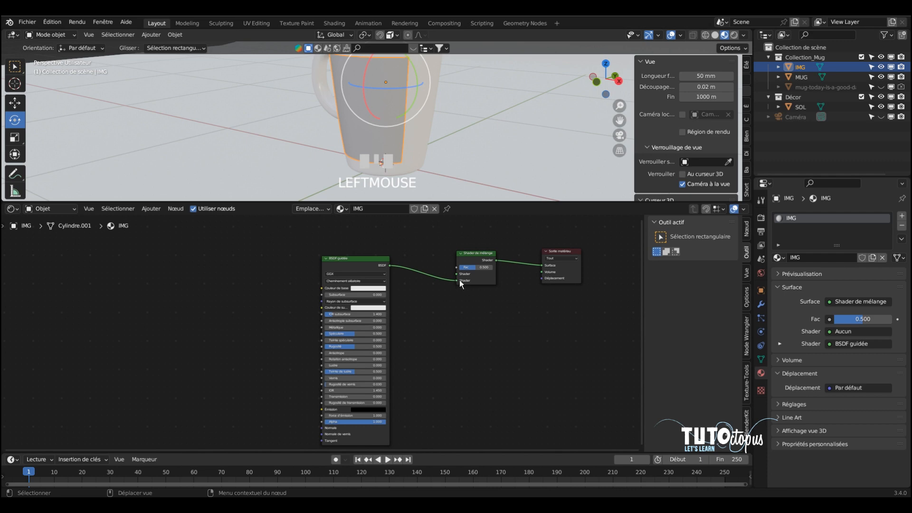
Add a Transparent BSDF node below the Mix Shader and connect it to the Mix Shader's first shader input
click(151, 209)
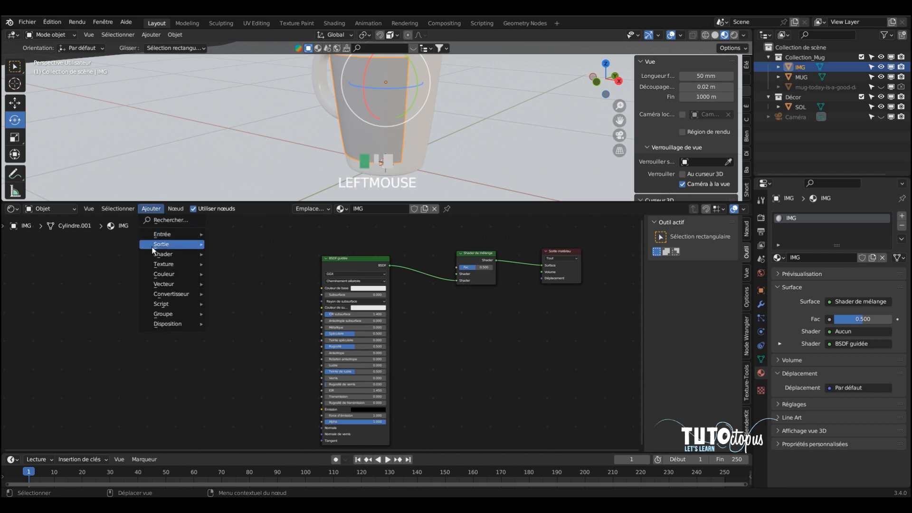
mouse_move(156, 257)
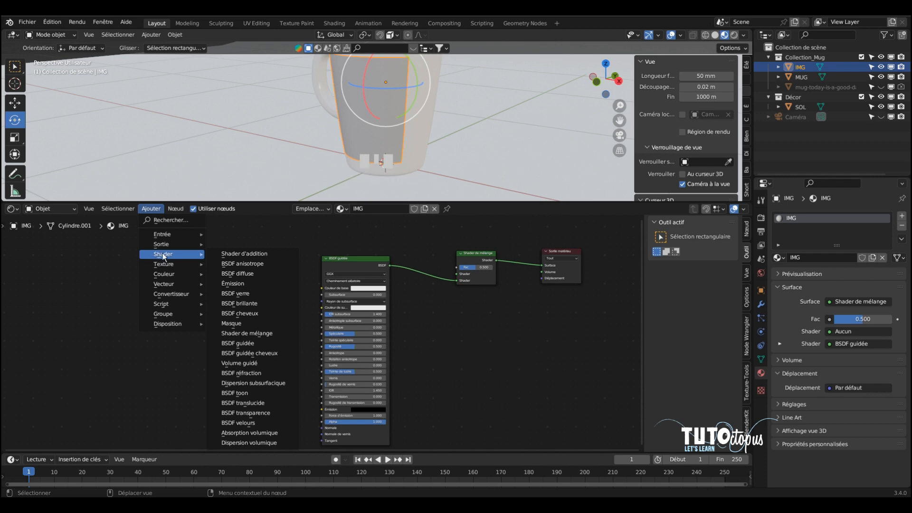
click(263, 412)
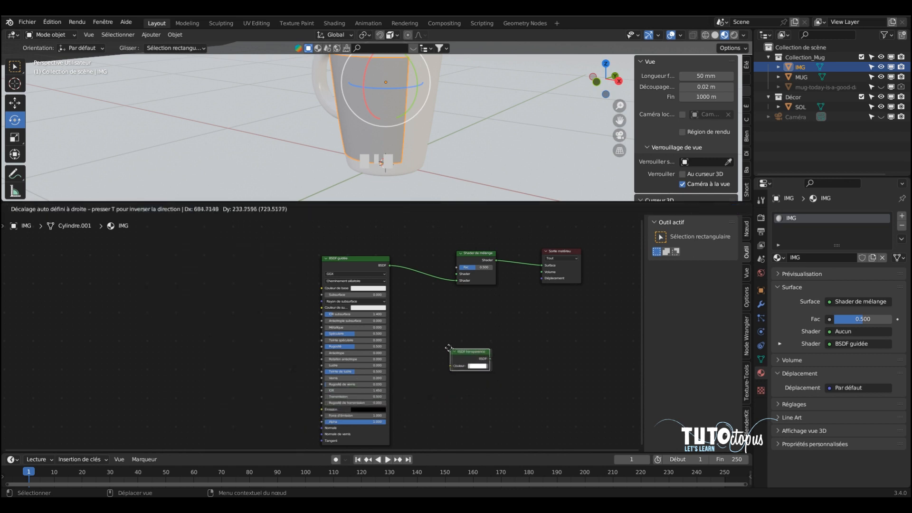
click(426, 341)
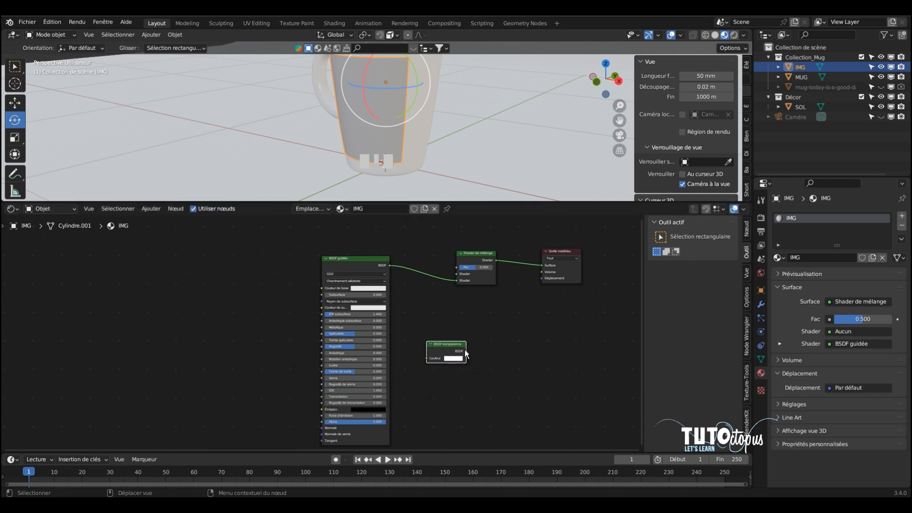
drag(466, 351, 455, 275)
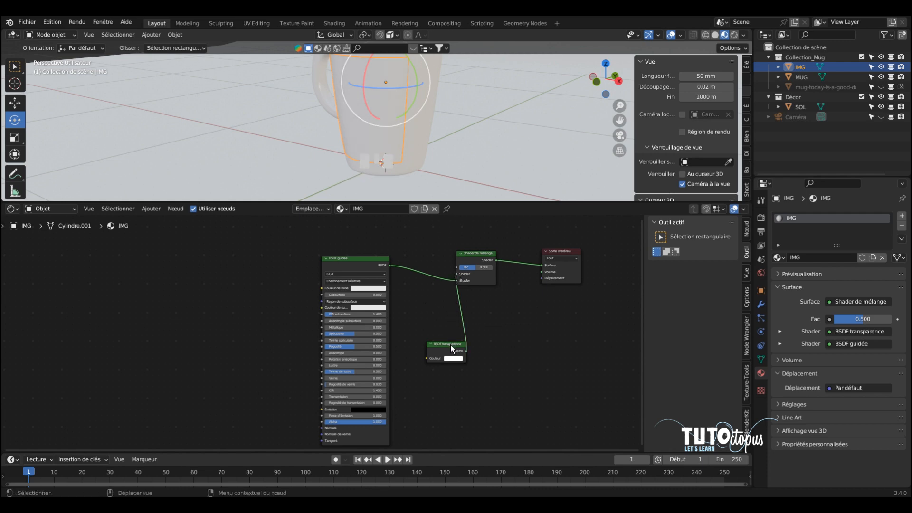
drag(451, 347, 428, 319)
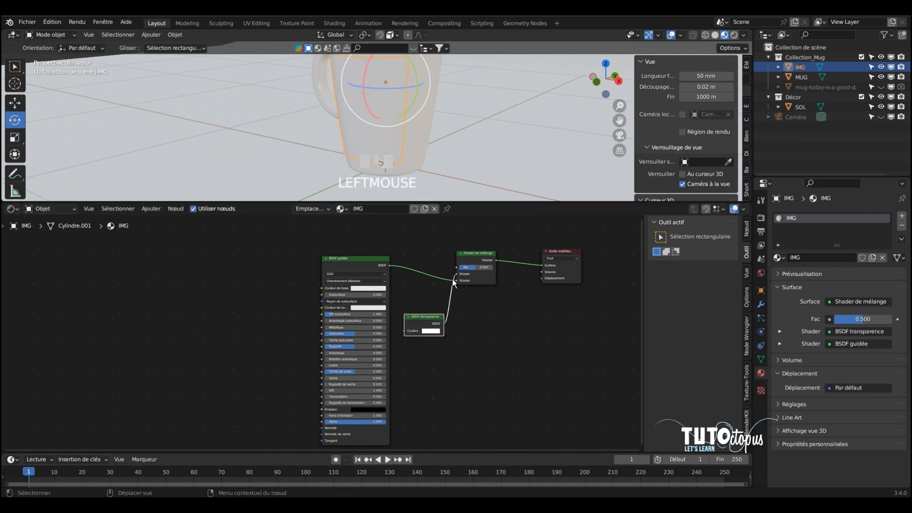
Add an Image Texture node, linking its Color to the Principled BSDF's base color and its Alpha to the Mix Shader's factor
click(151, 209)
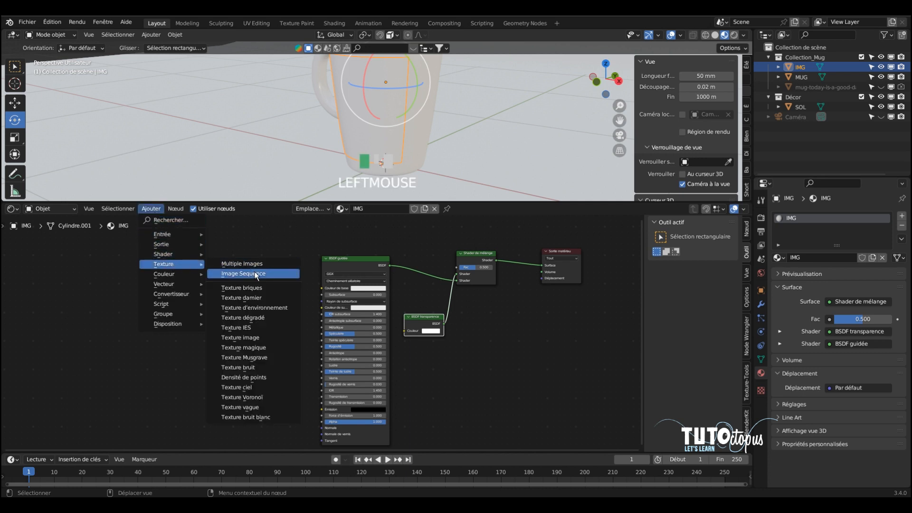
click(264, 336)
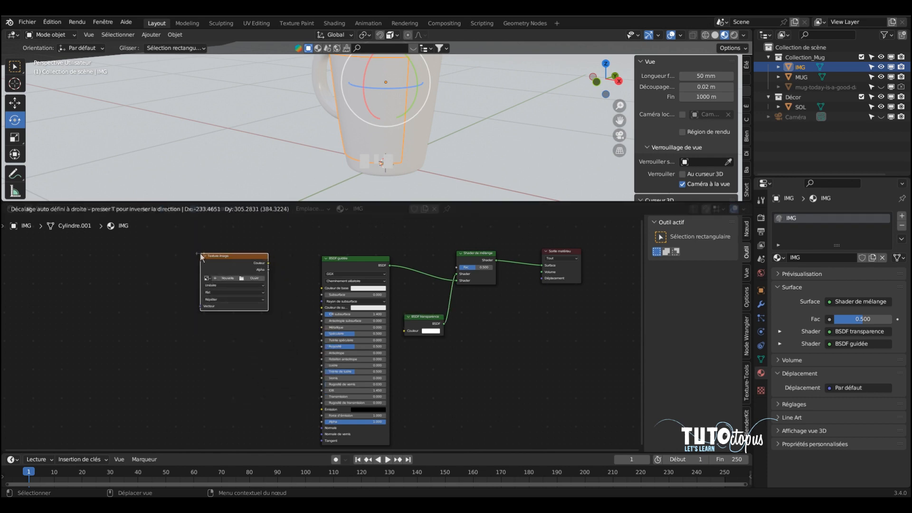
click(187, 285)
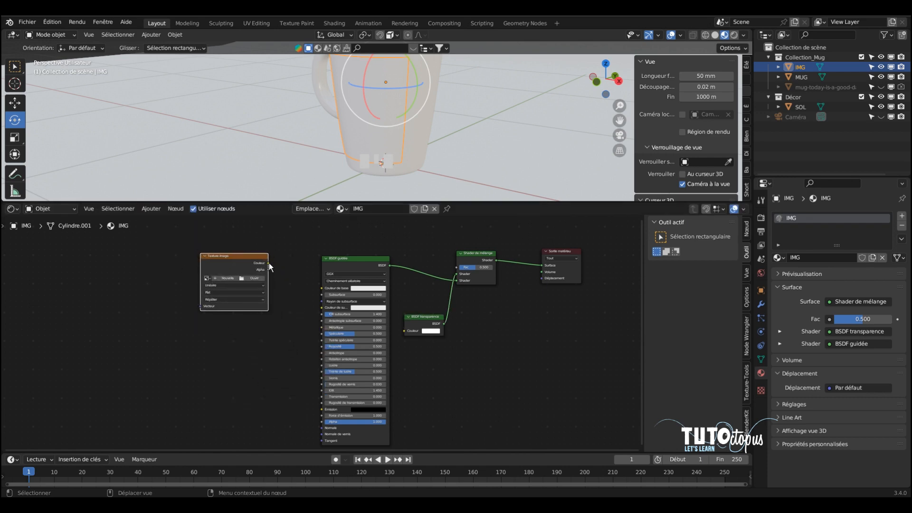
drag(269, 263, 319, 288)
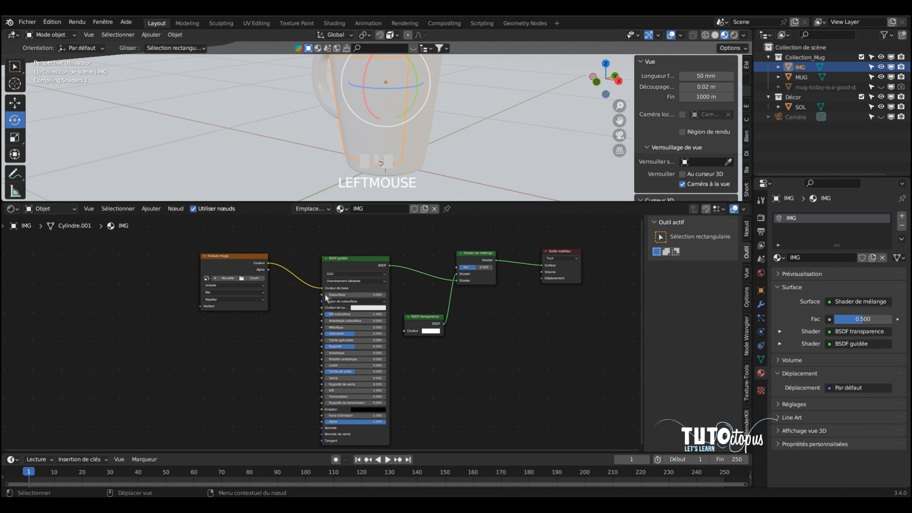
scroll(341, 293, up, 1)
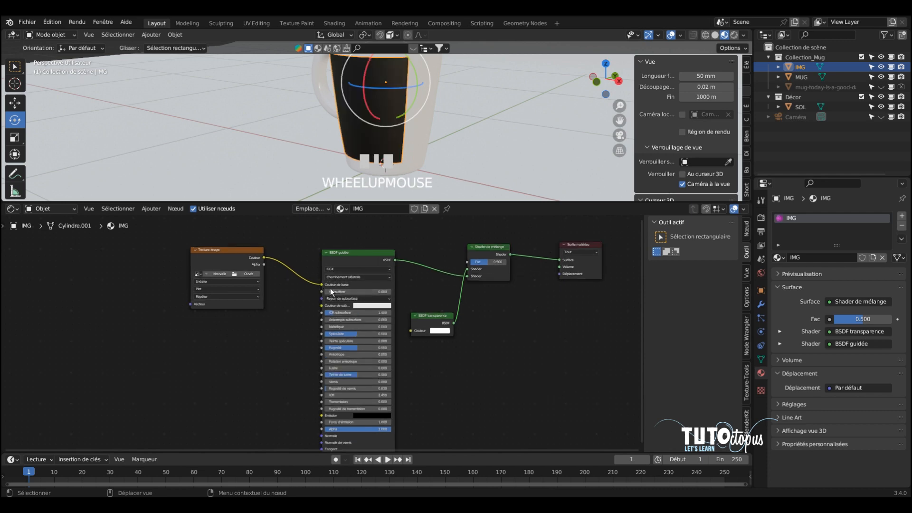
drag(265, 264, 468, 262)
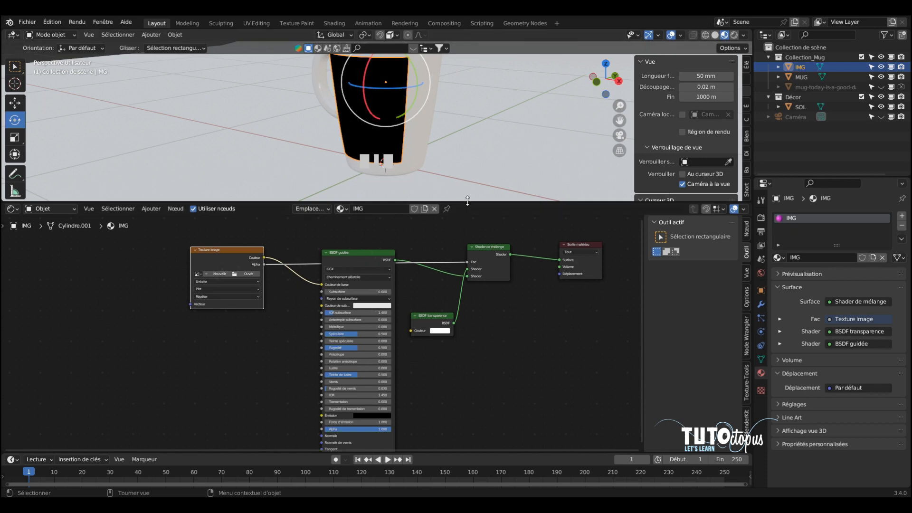
Enlarge the 3D viewport to show the mug and load Sans titre - 1.png into the Image Texture node
drag(467, 201, 467, 226)
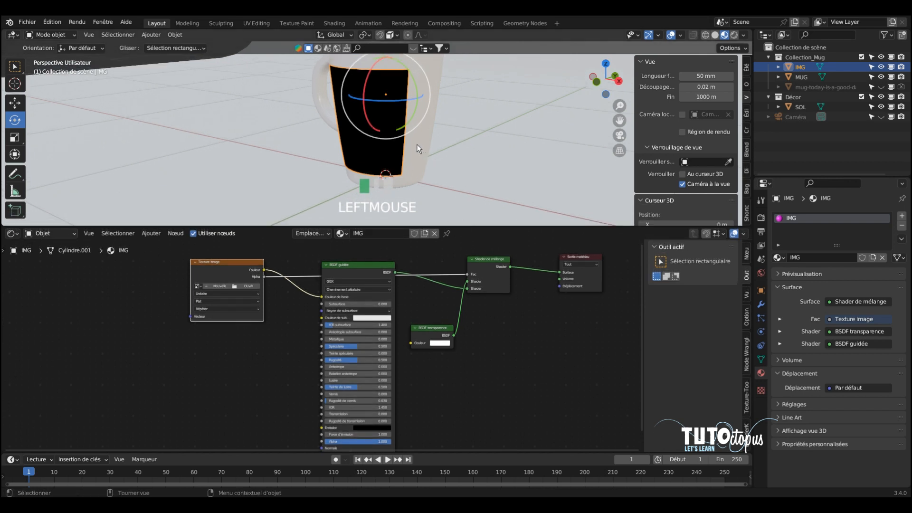
shift+middle_drag(417, 143, 337, 207)
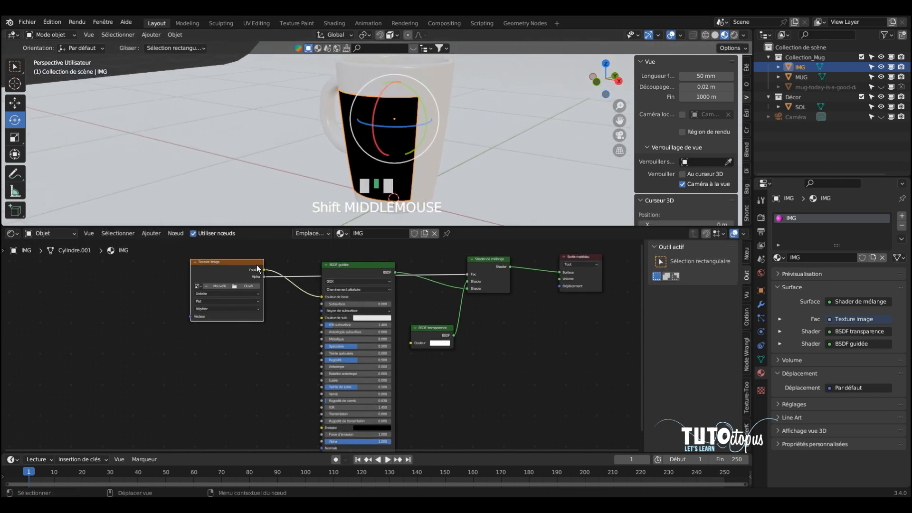
click(248, 287)
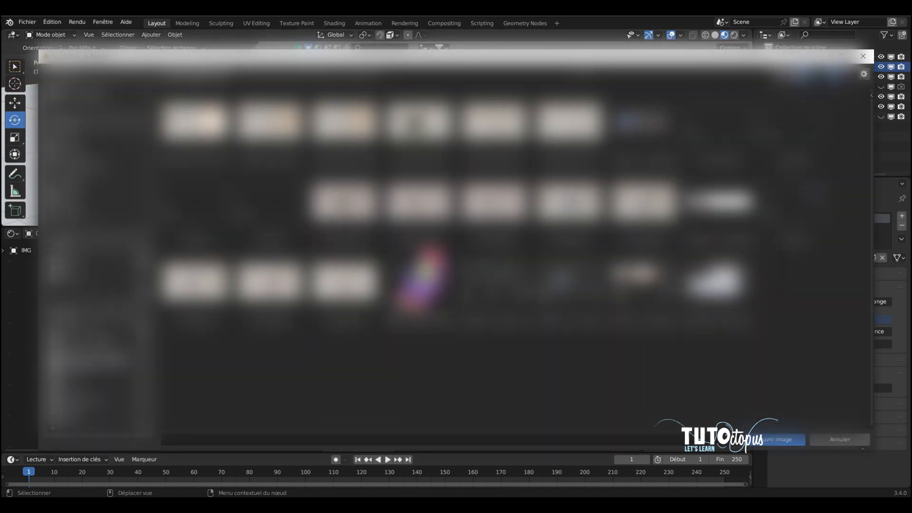
click(110, 331)
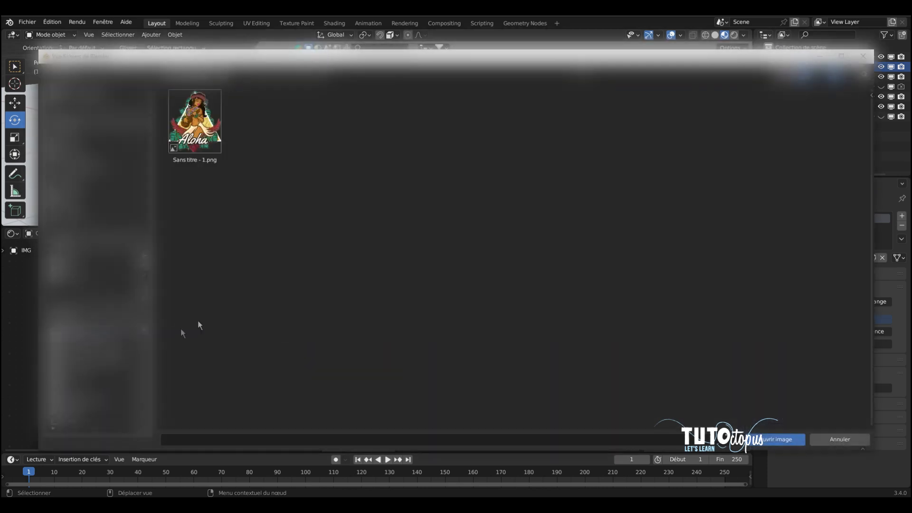
click(207, 116)
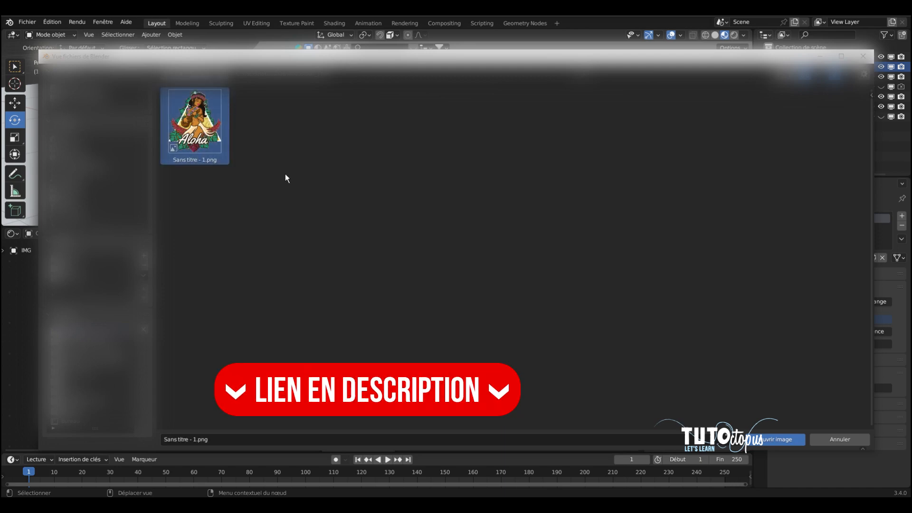
click(778, 439)
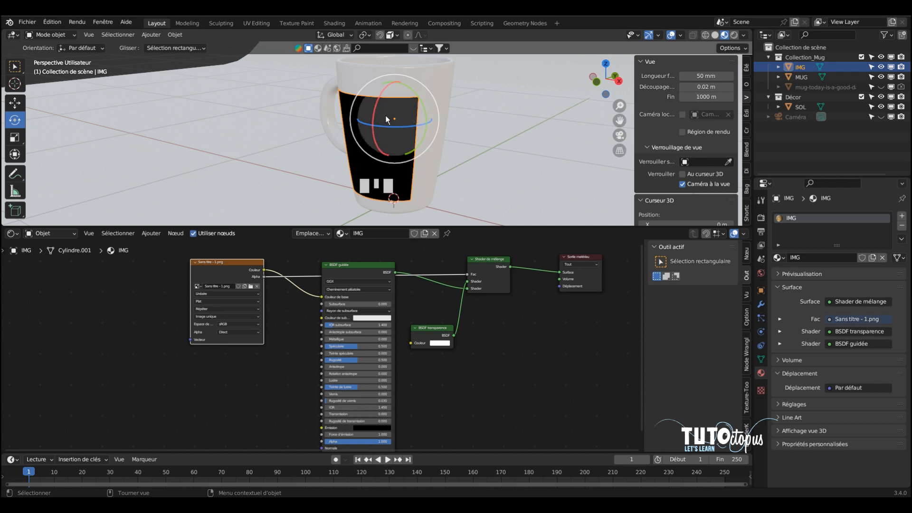
In Edit Mode, select all faces of the IMG object and UV-unwrap them
click(58, 37)
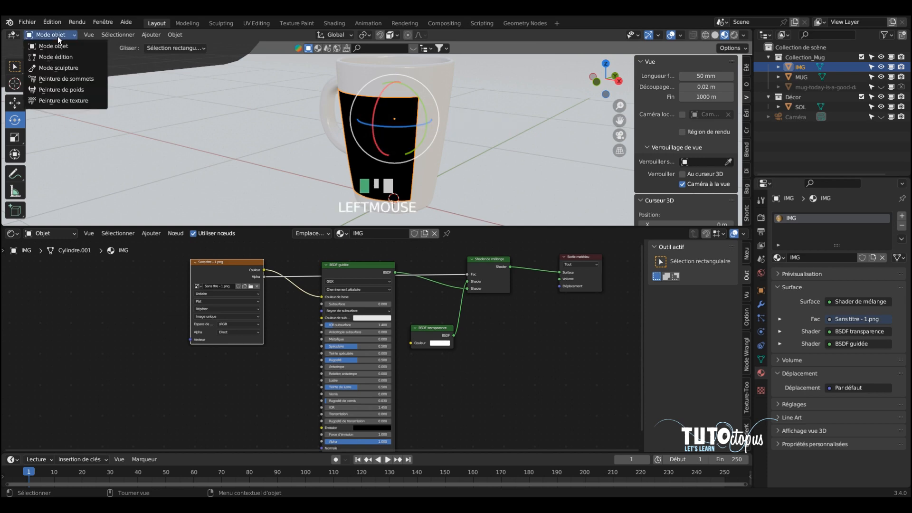
click(54, 57)
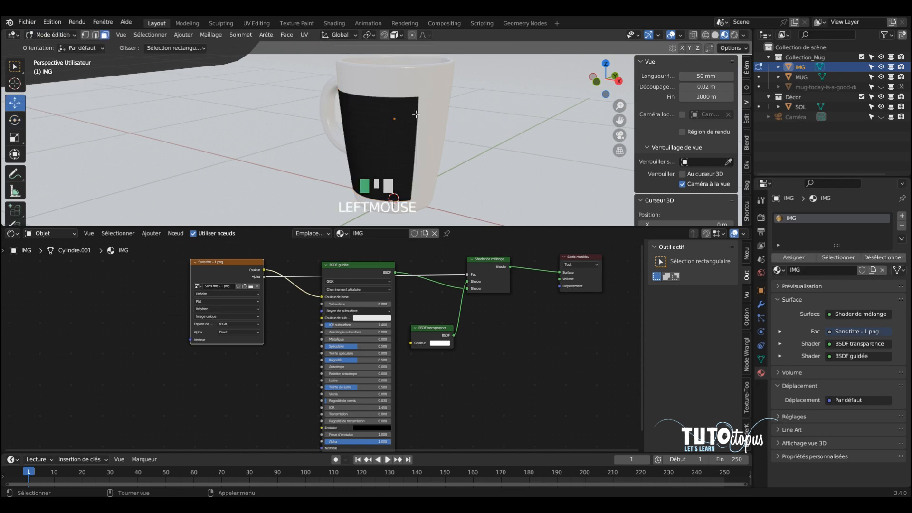
key(a)
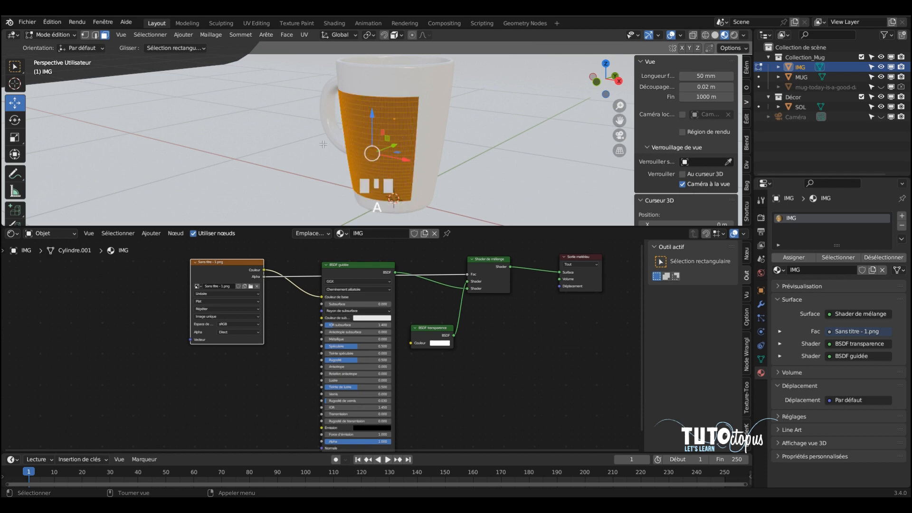
key(u)
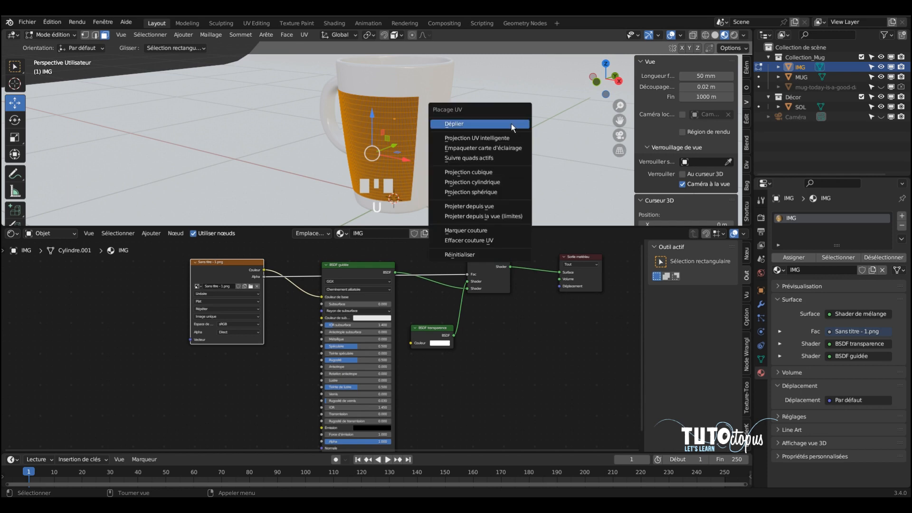
click(478, 124)
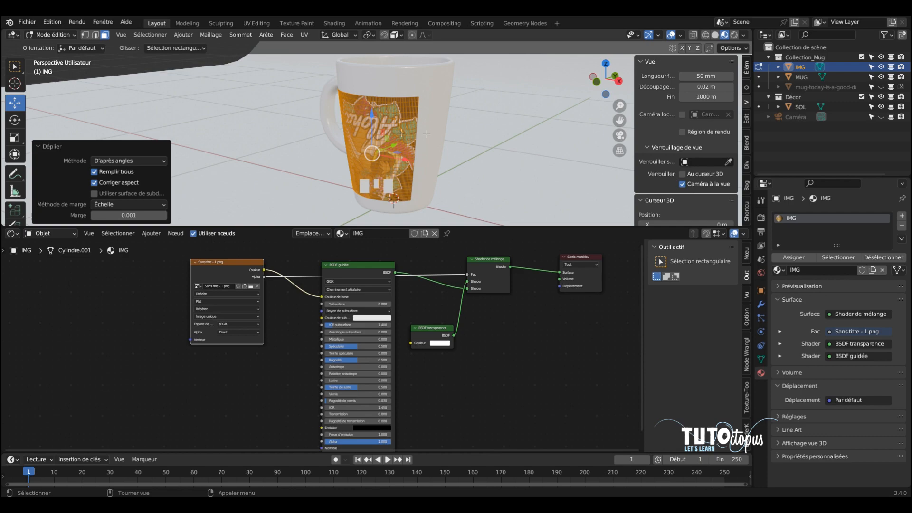
Check the textured mug in rendered shading, return to Object Mode and switch the viewport back to Material Preview
click(734, 35)
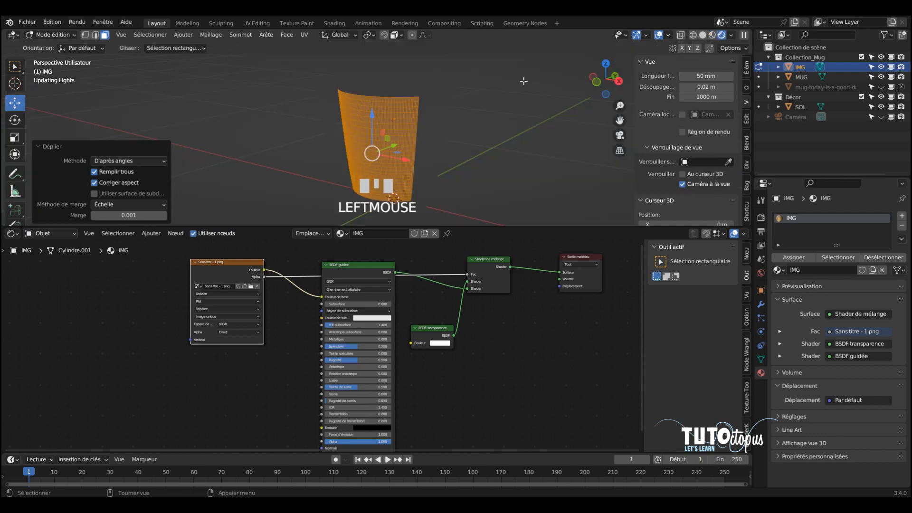
click(61, 36)
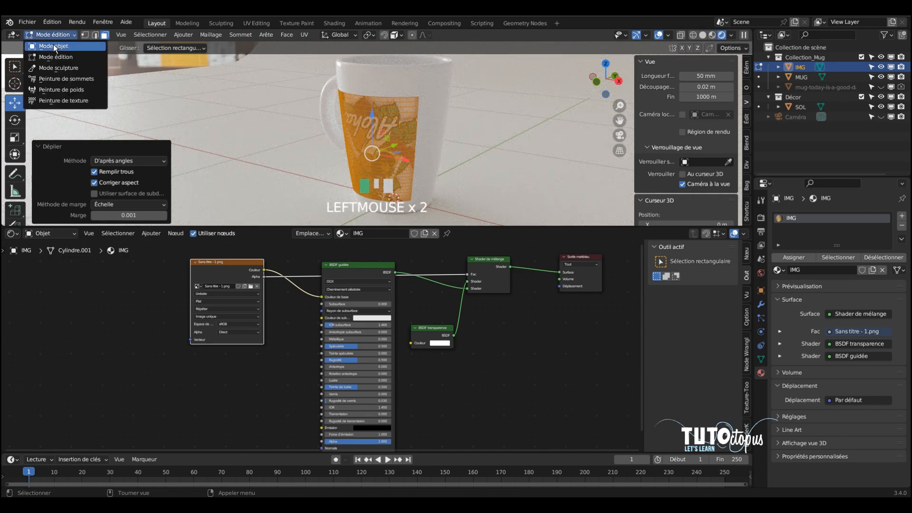
click(54, 45)
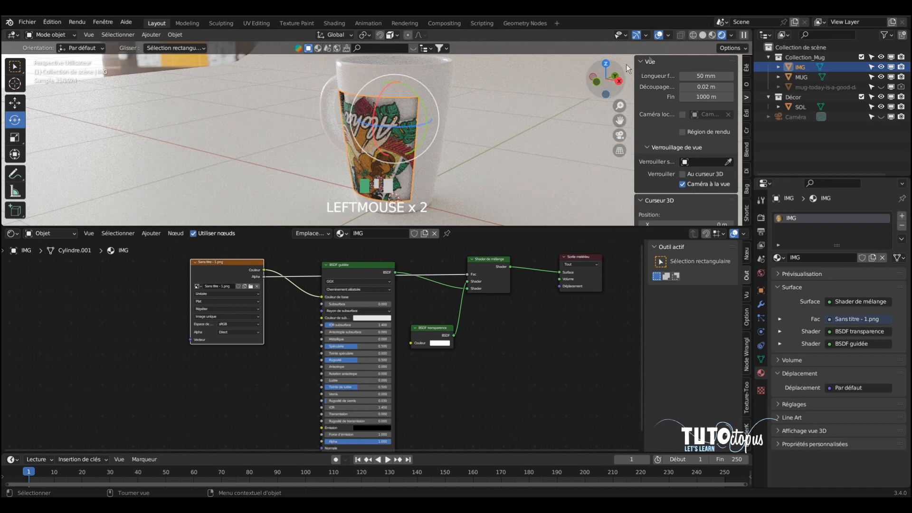
click(712, 36)
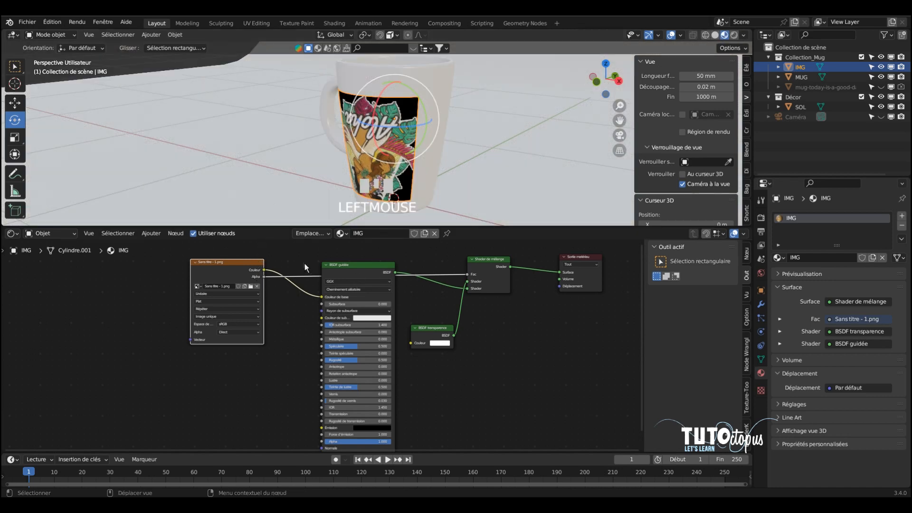
Select the Image Texture node and search the add-on preferences for "node" to check that Node Wrangler is enabled
middle_drag(304, 263, 505, 289)
scroll(513, 270, up, 4)
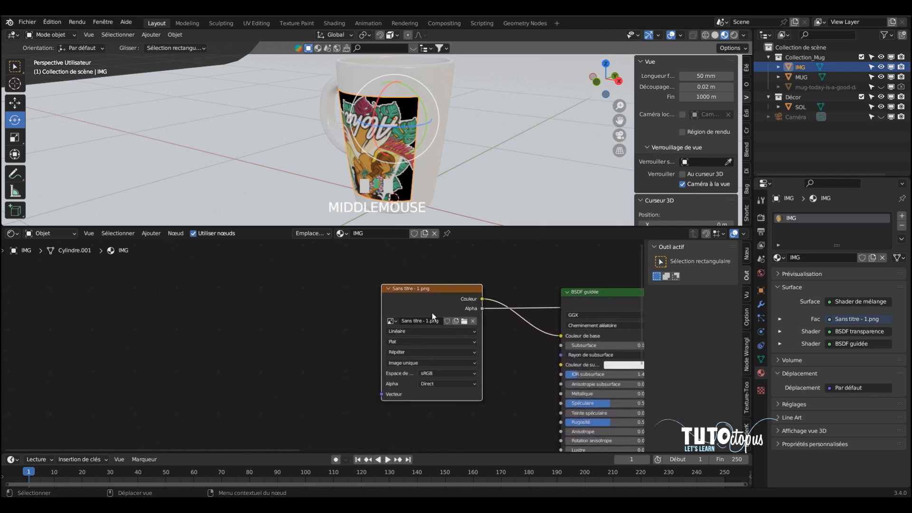
click(420, 289)
click(418, 288)
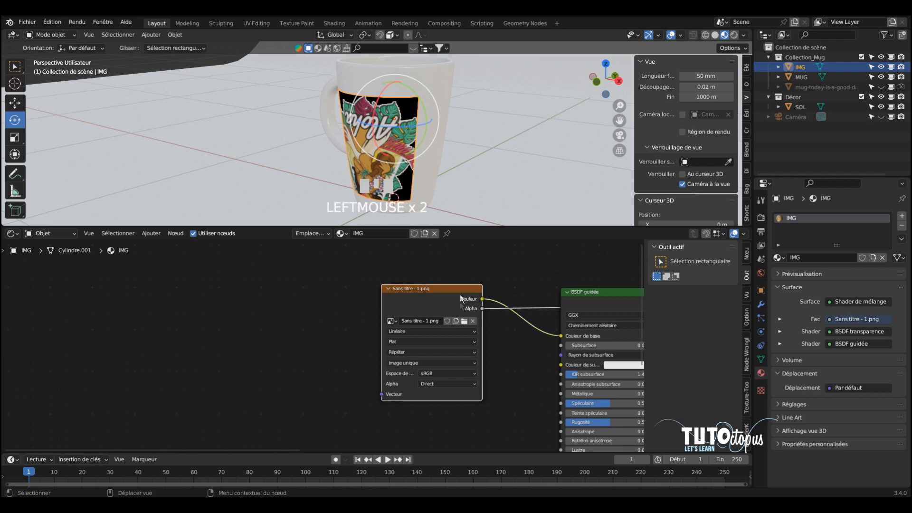
click(27, 21)
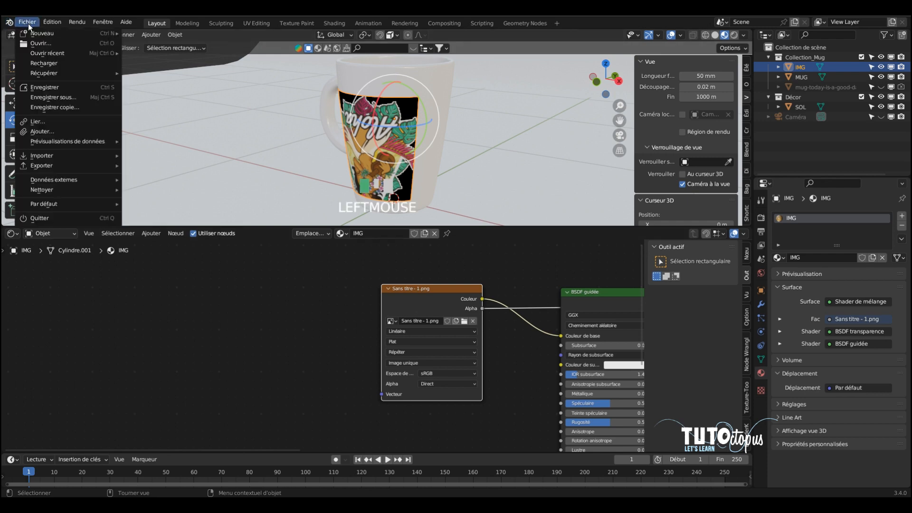
mouse_move(52, 21)
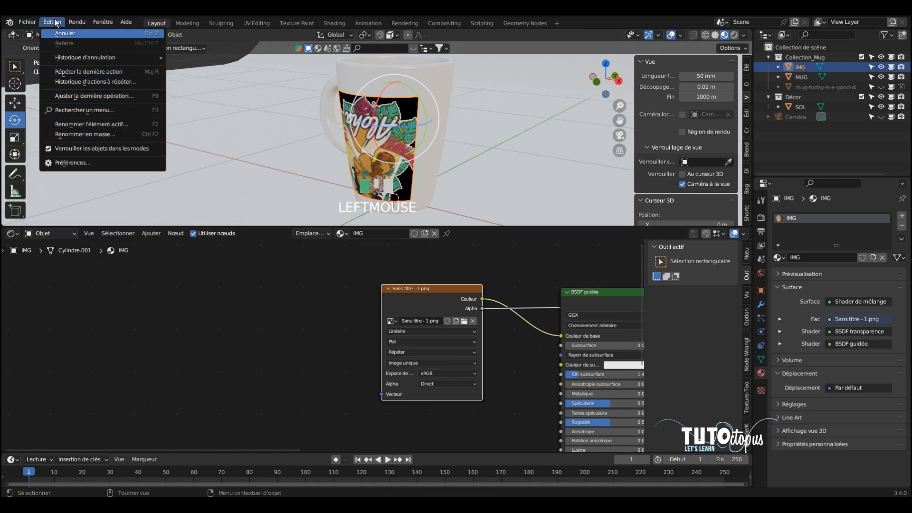
click(112, 165)
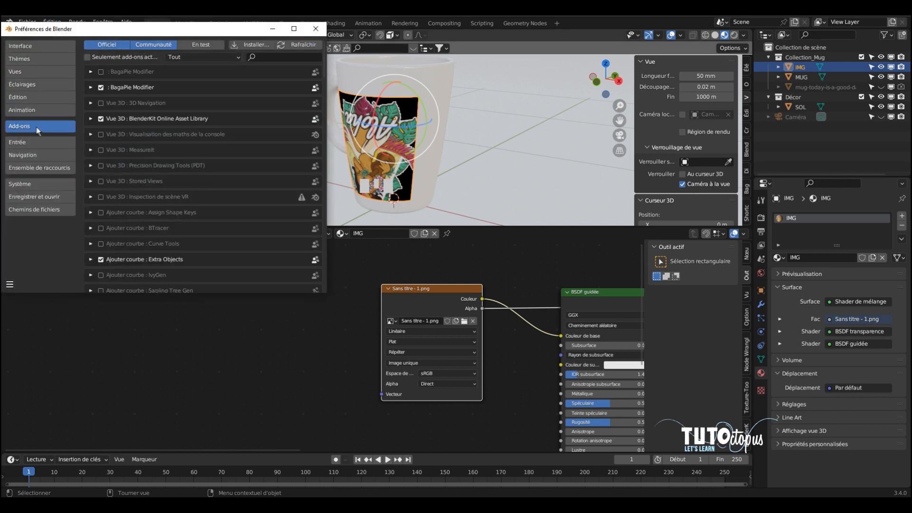
click(272, 57)
text(node)
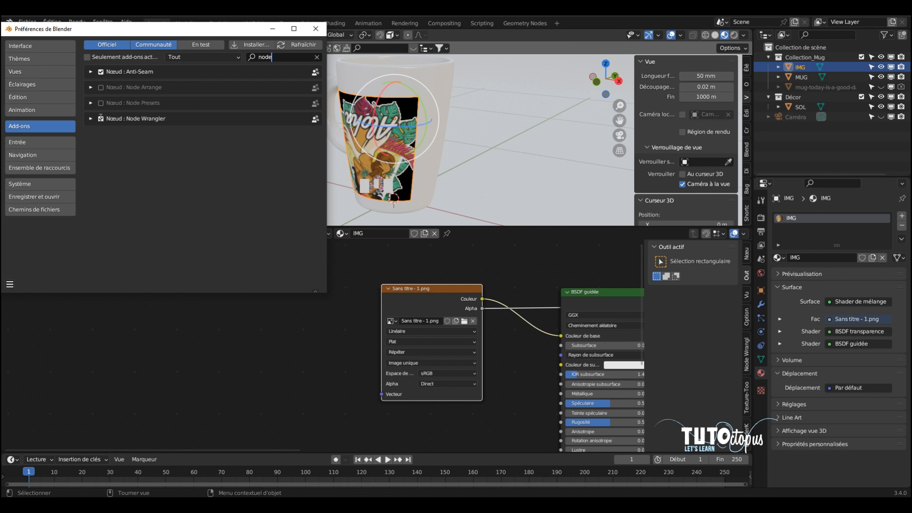
click(316, 28)
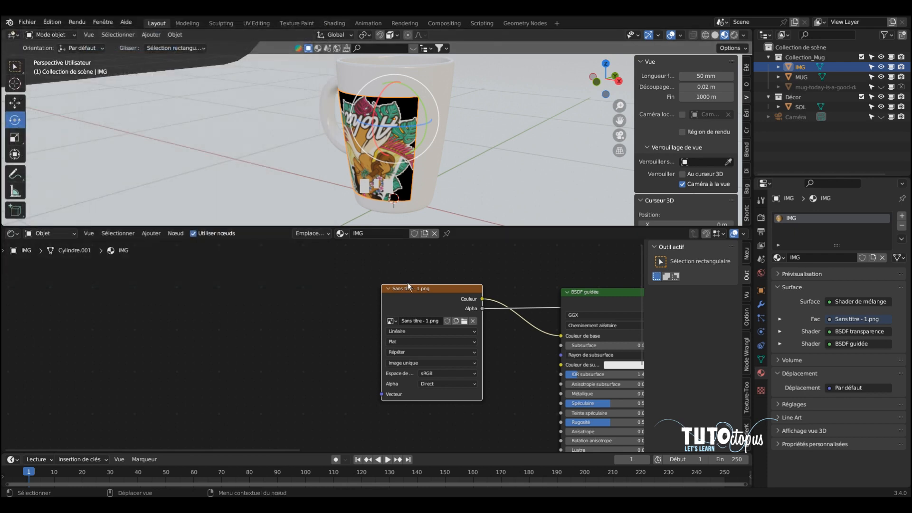
Add linked Texture Coordinate and Mapping nodes before the Image Texture node with Node Wrangler and move them slightly away from it
key(ctrl)
key(ctrl+t)
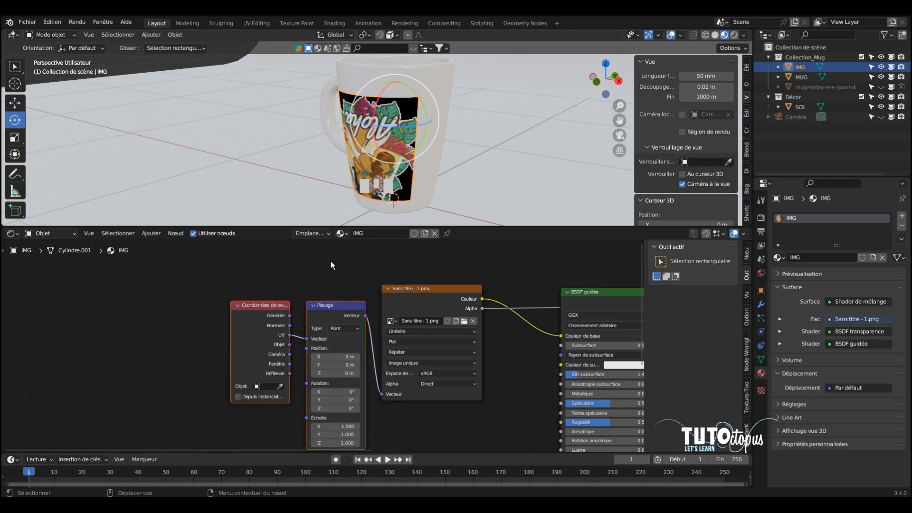
drag(343, 305, 323, 292)
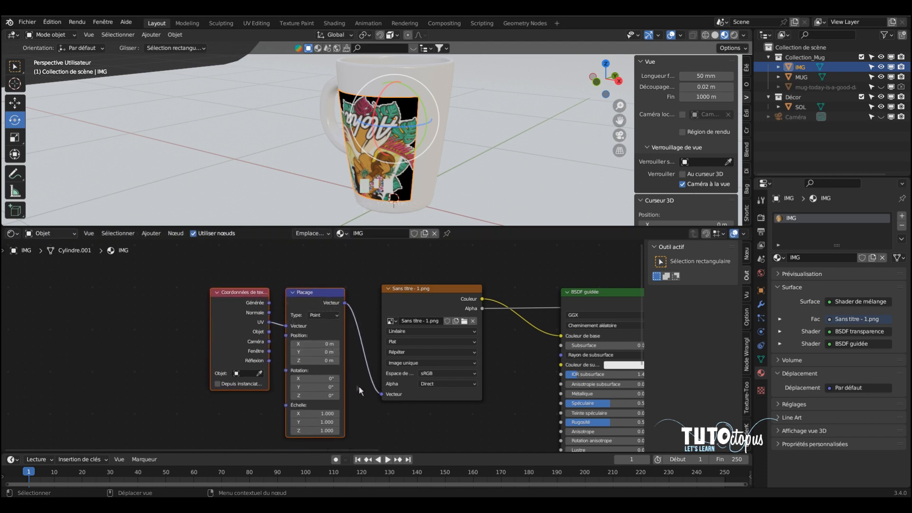
middle_drag(358, 385, 367, 367)
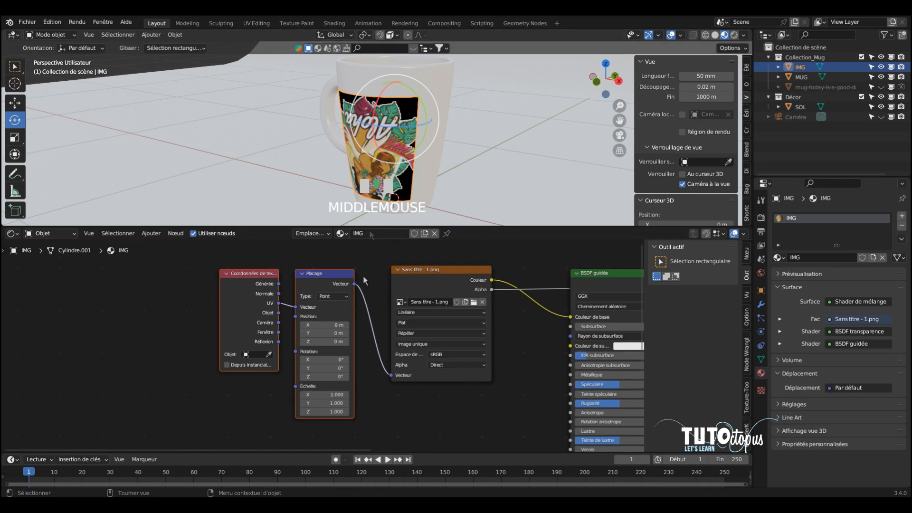
Set the Mapping node's X, Y and Z scale to 1.3
drag(345, 394, 331, 411)
text(1.3)
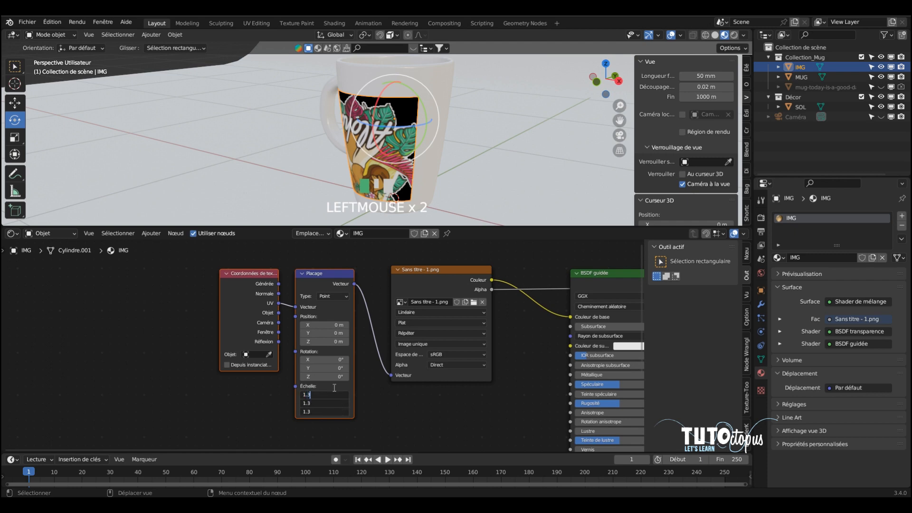
key(Return)
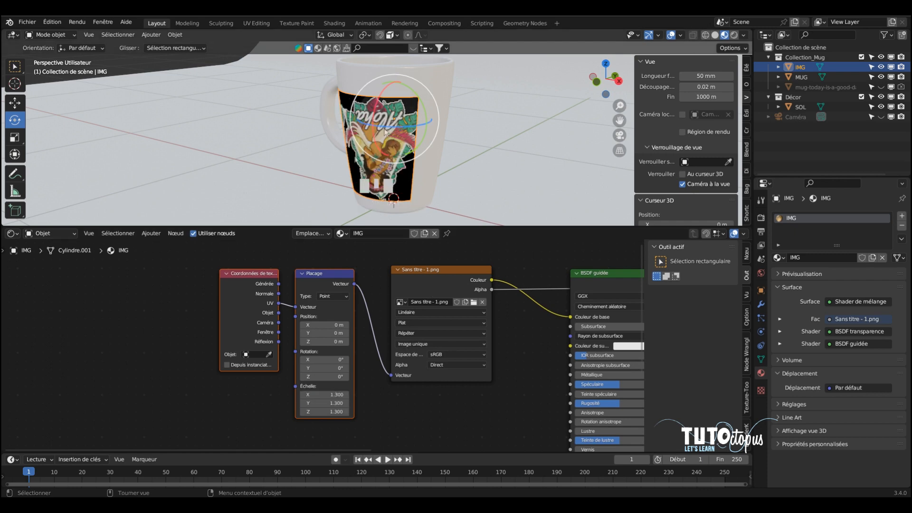
Change the Image Texture node's extension mode to Limiter so the image does not repeat on the mug
middle_drag(448, 172, 505, 162)
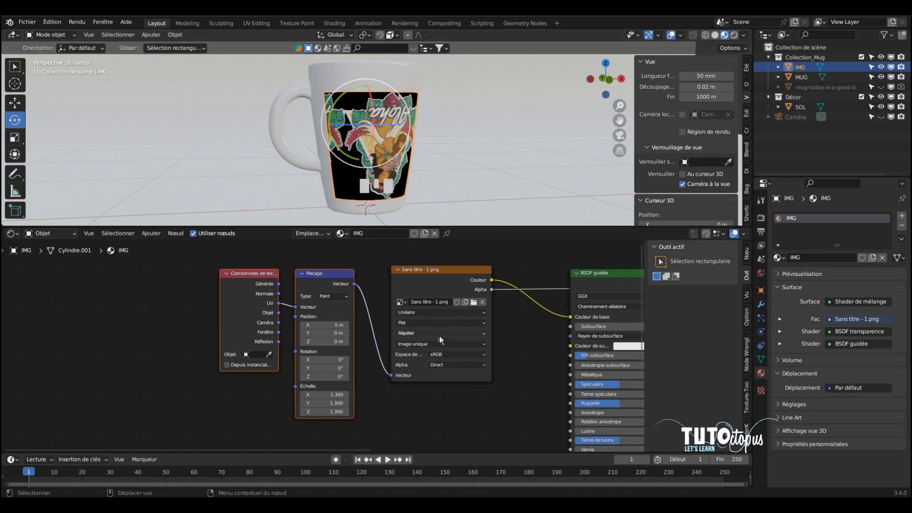
click(415, 334)
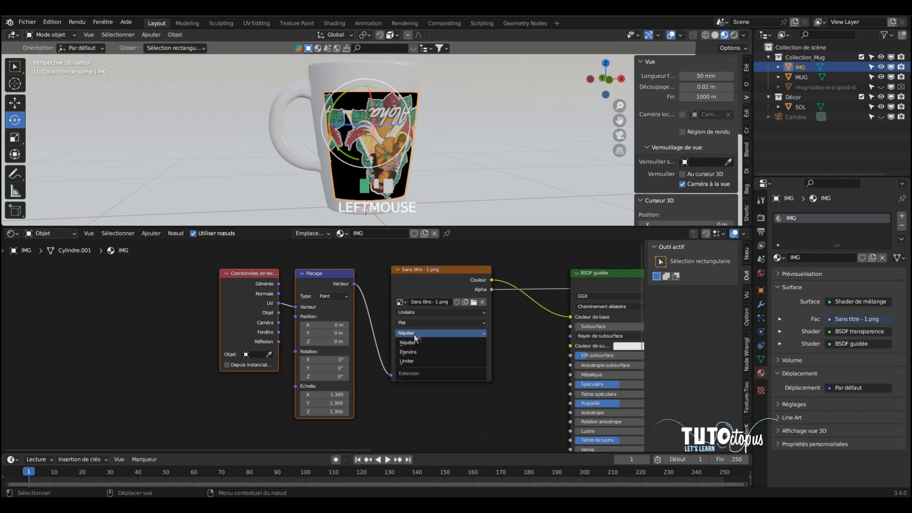
click(414, 360)
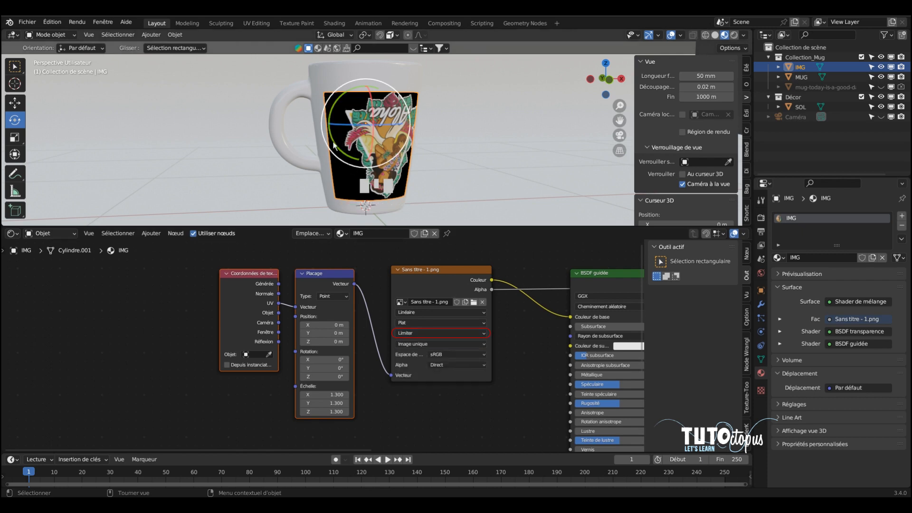
Try a Z rotation of 43° and an X position of 0.6 m in the Mapping node
middle_drag(360, 259, 365, 265)
middle_drag(494, 162, 467, 164)
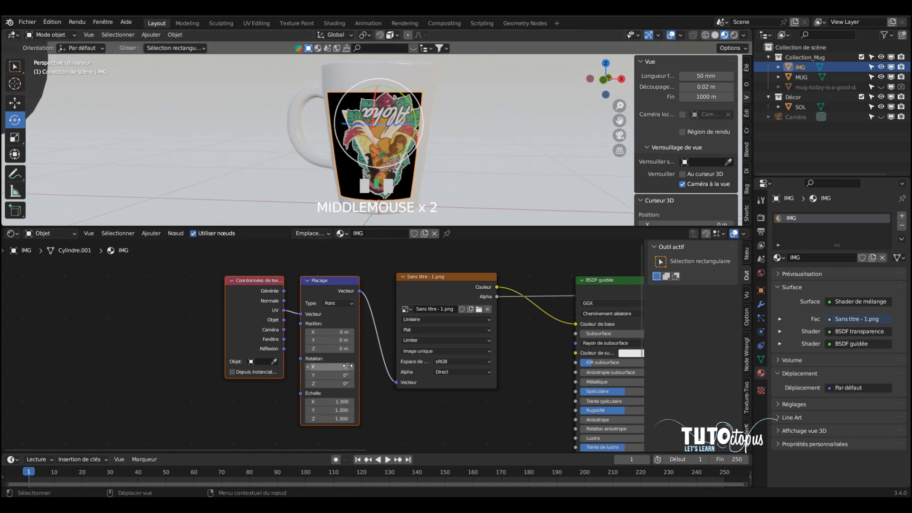
click(352, 383)
drag(352, 383, 392, 383)
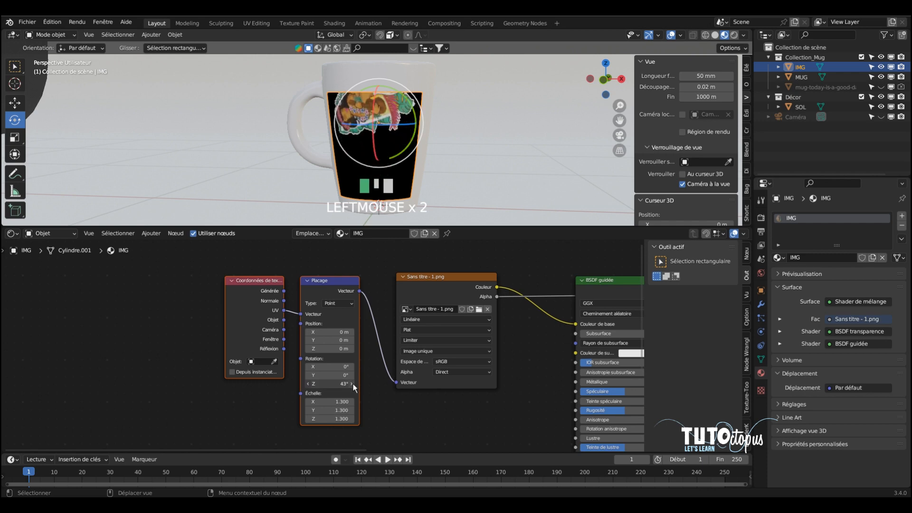
drag(352, 335, 363, 335)
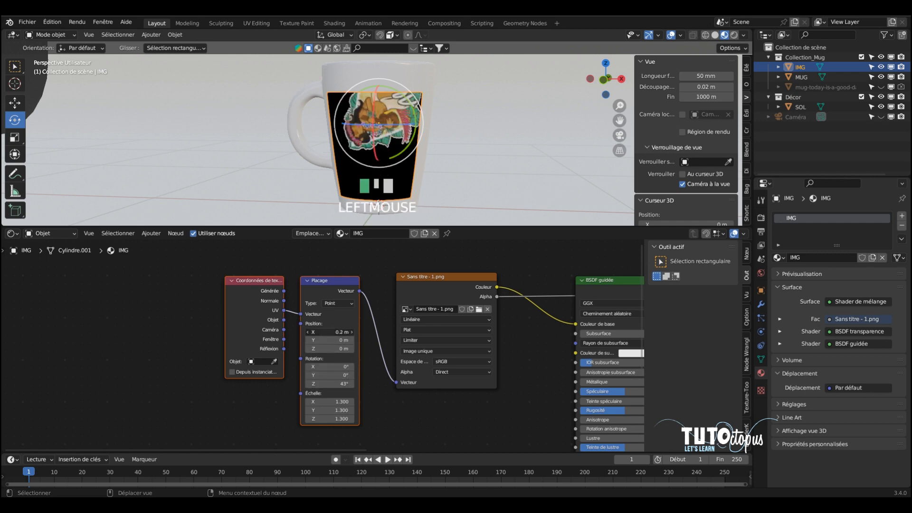
click(352, 332)
click(352, 332)
click(351, 331)
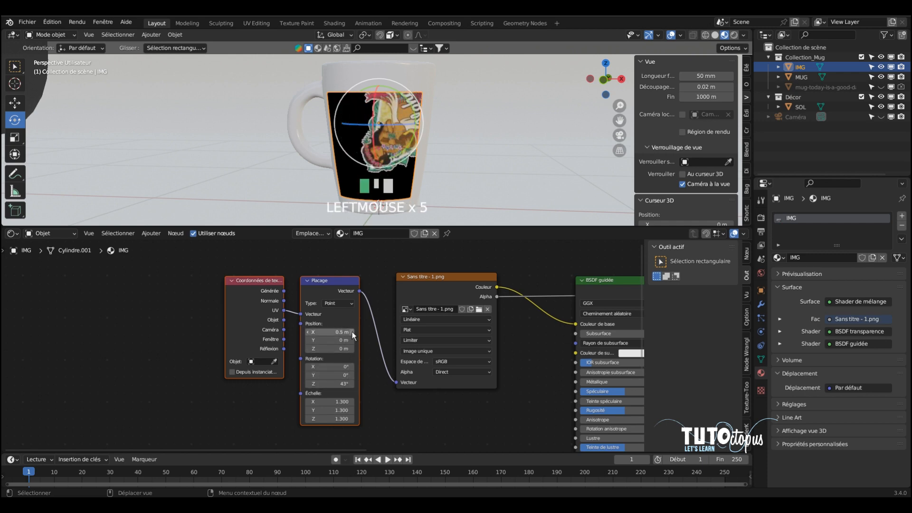
click(352, 332)
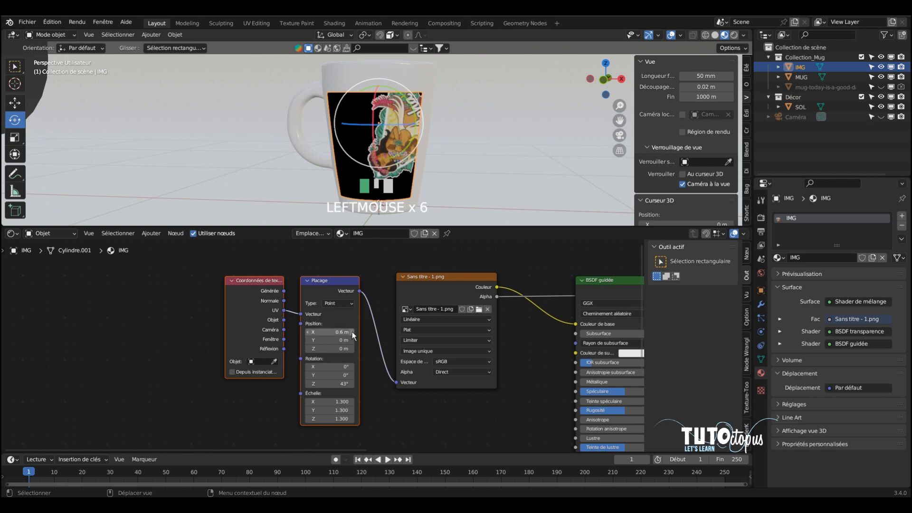
Try a Y position of -0.8 m and a Z rotation of 72.5° in the Mapping node
click(351, 340)
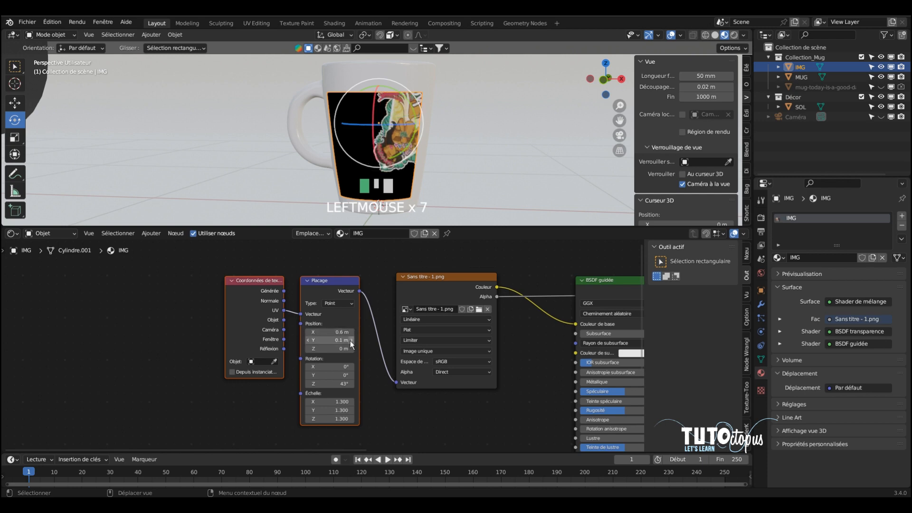
click(309, 341)
click(308, 341)
click(309, 340)
click(309, 340)
click(309, 341)
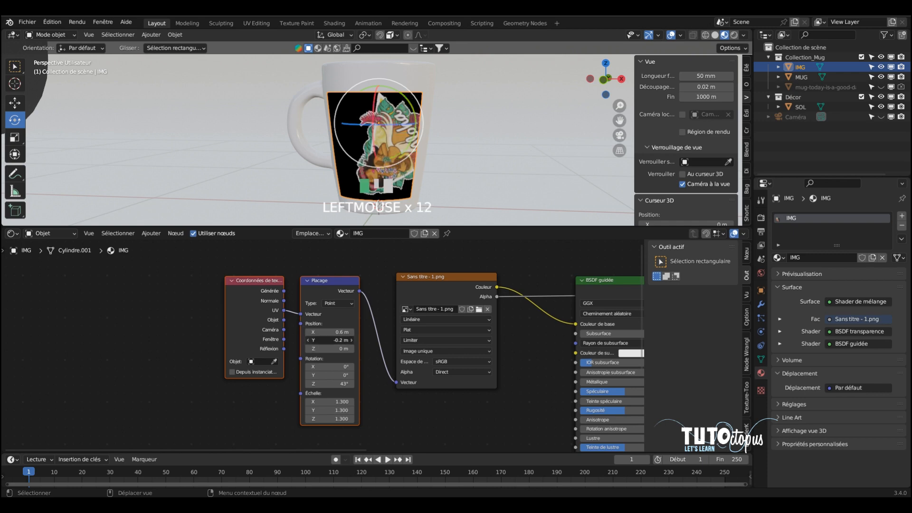
click(308, 341)
click(309, 341)
click(309, 341)
click(308, 340)
click(309, 340)
click(309, 341)
click(309, 340)
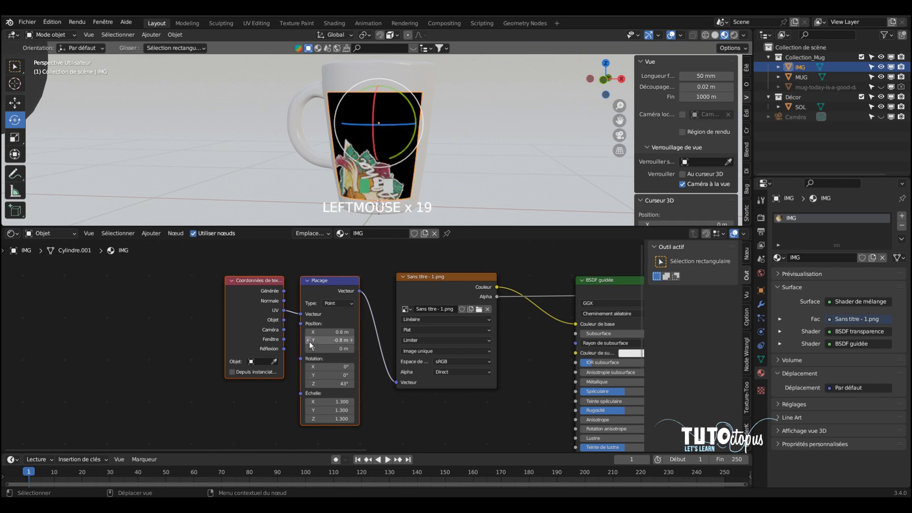
click(352, 384)
drag(351, 385, 456, 384)
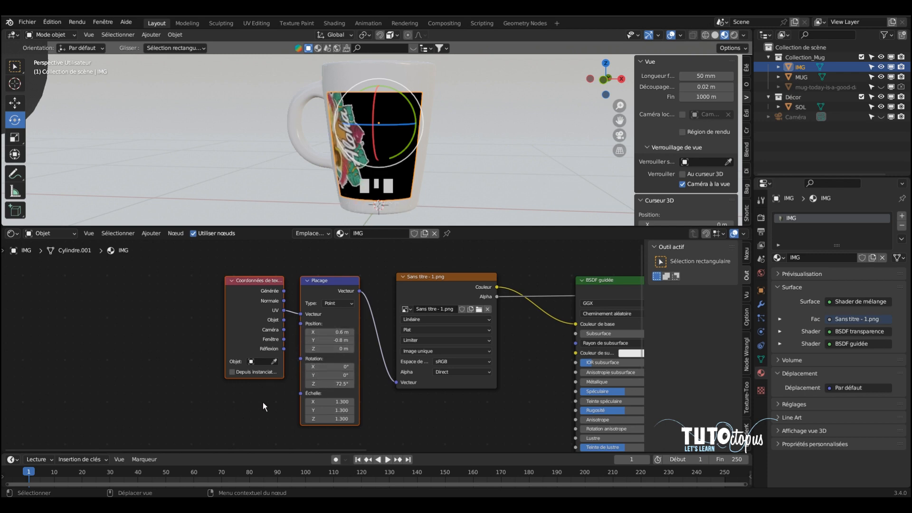
Set the Mapping node's position to 1.15 m in X and 1.02 m in Y
click(336, 332)
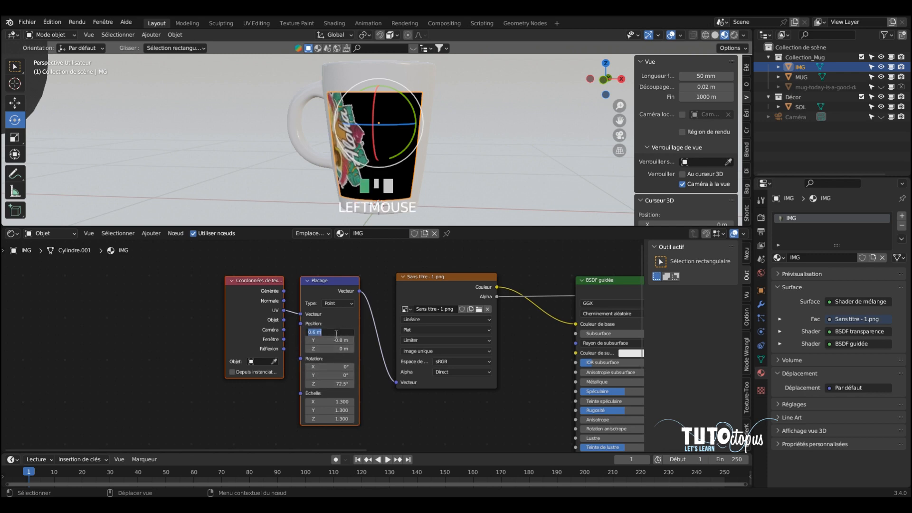
text(1.15)
key(Return)
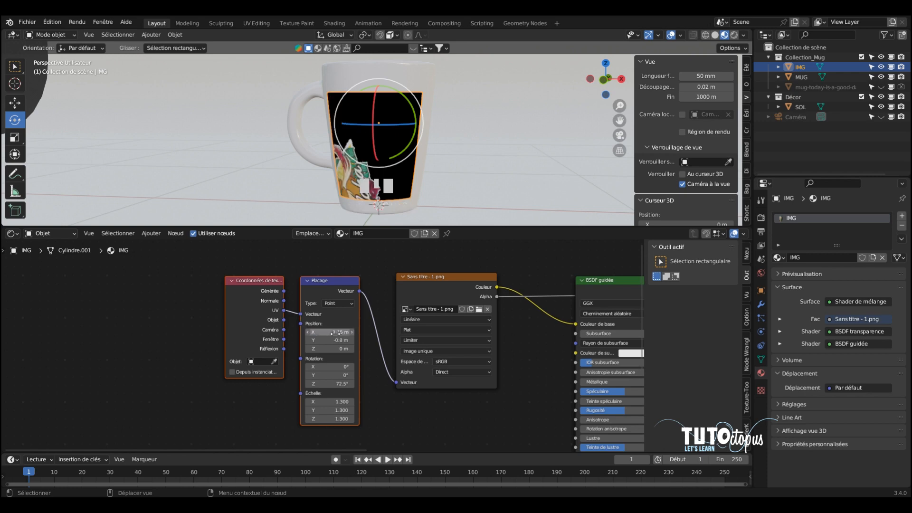
click(336, 340)
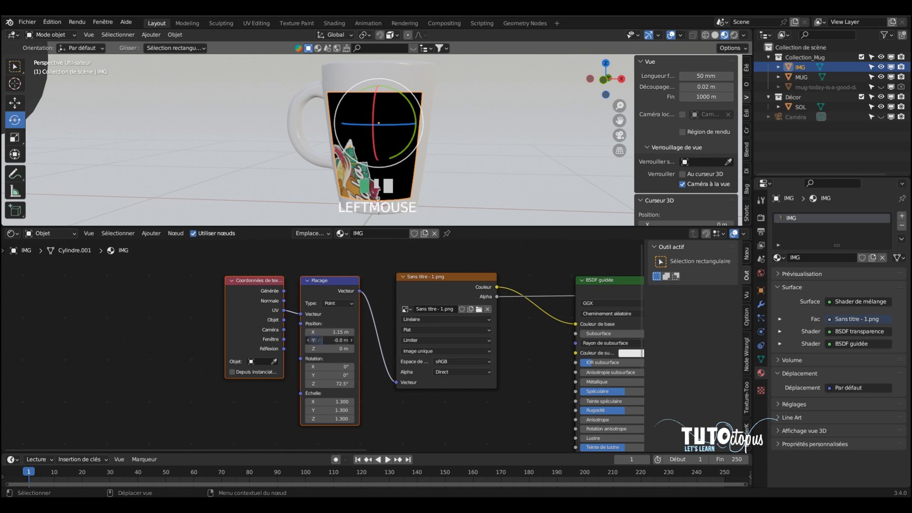
text(1.02)
key(Return)
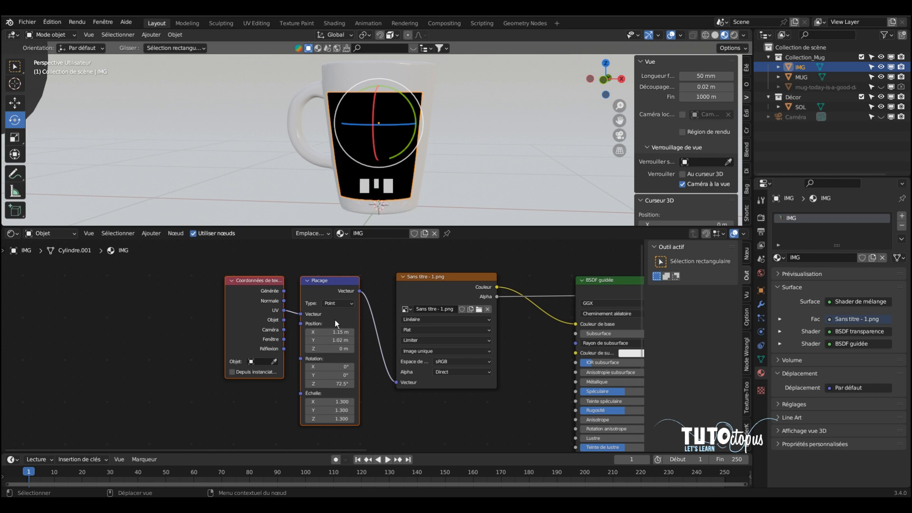
Set the Mapping node's Z rotation to 180° to turn the image upright on the mug
click(352, 383)
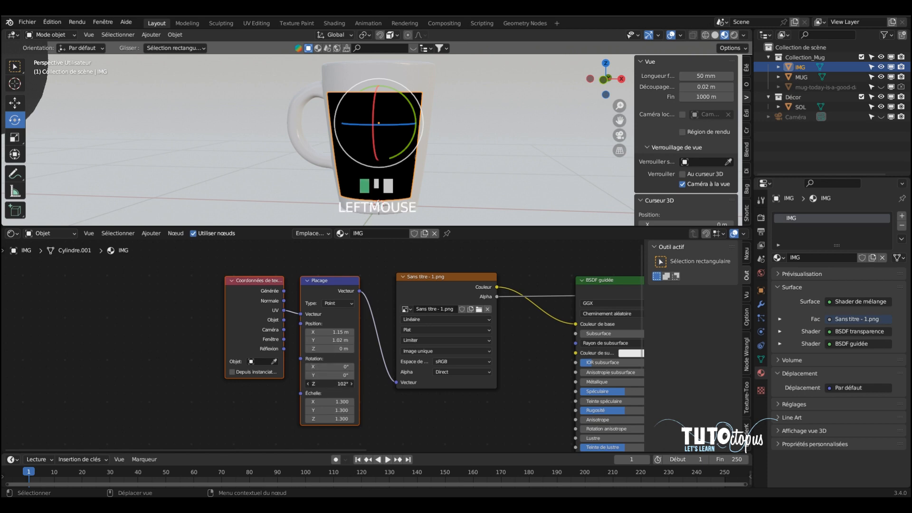
drag(333, 383, 368, 383)
click(332, 384)
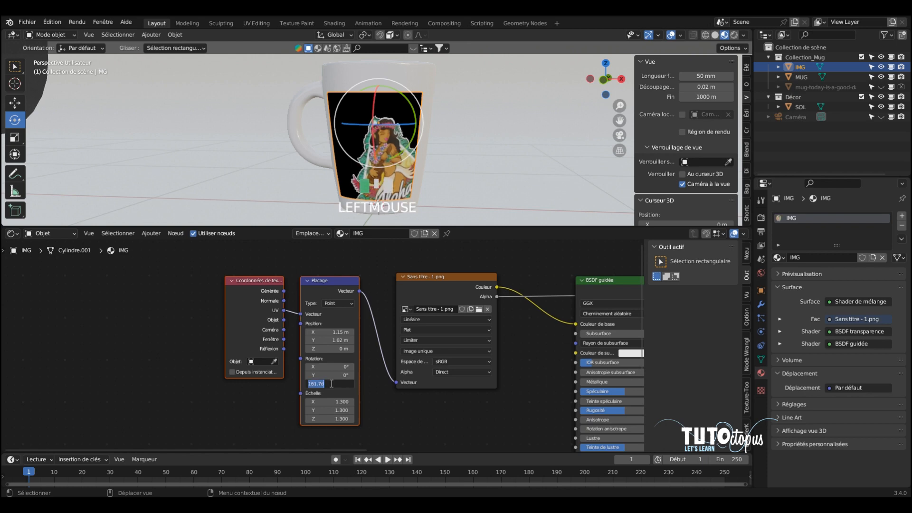
text(1)
key(BackSpace)
key(BackSpace)
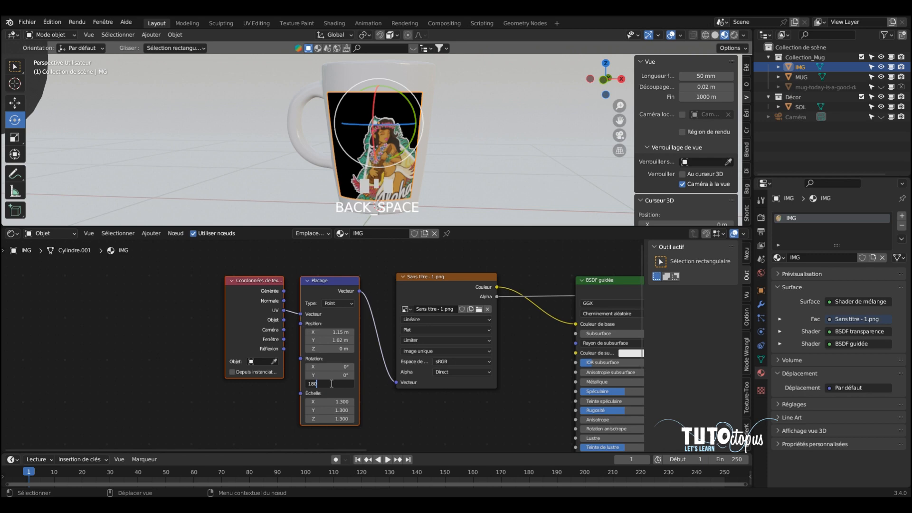
key(Return)
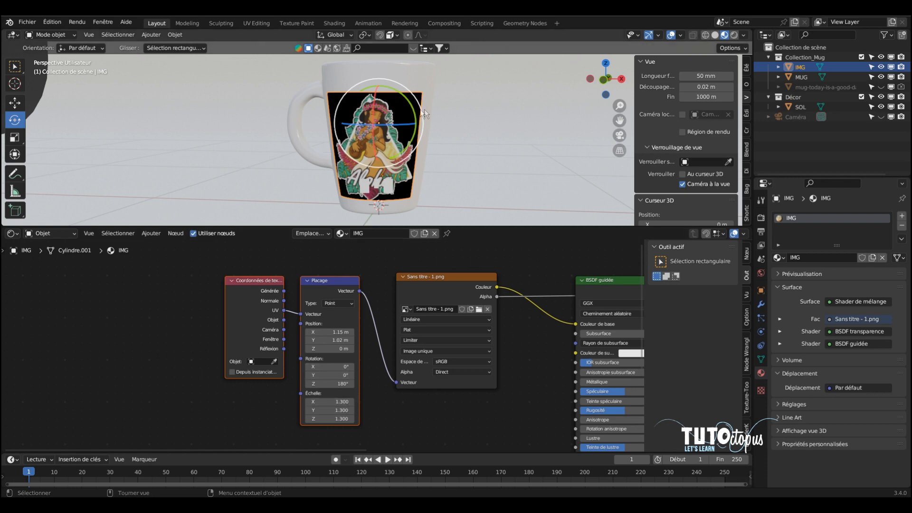
Deselect the IMG object and preview the mug in rendered viewport shading
click(36, 95)
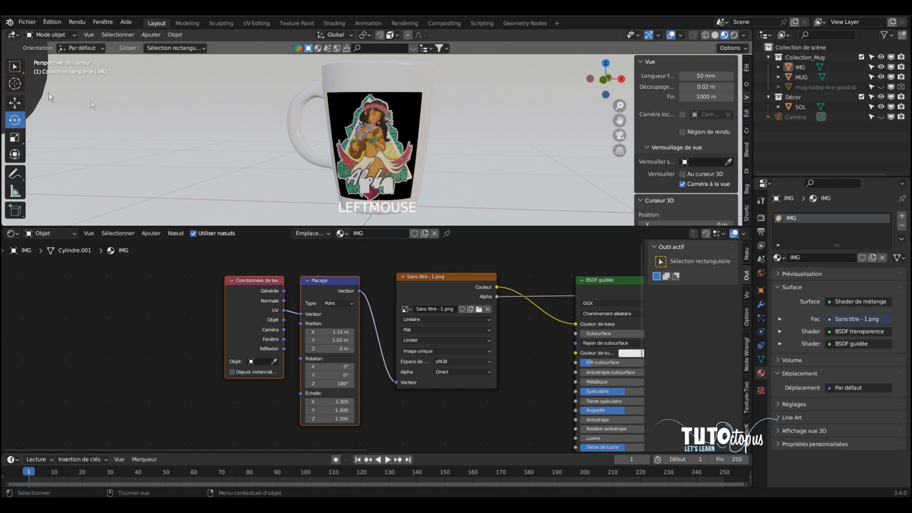
click(729, 36)
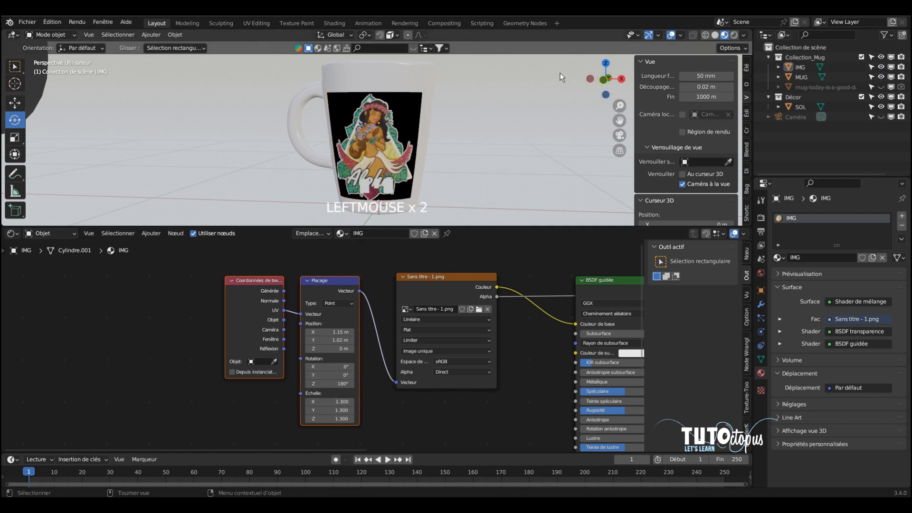
click(734, 36)
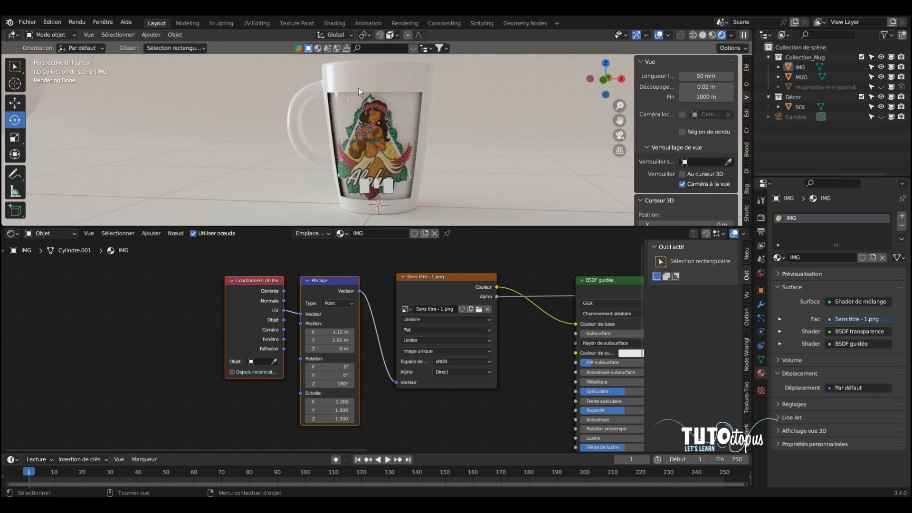
Select the IMG object in material preview shading and add a Displace modifier to it
click(712, 36)
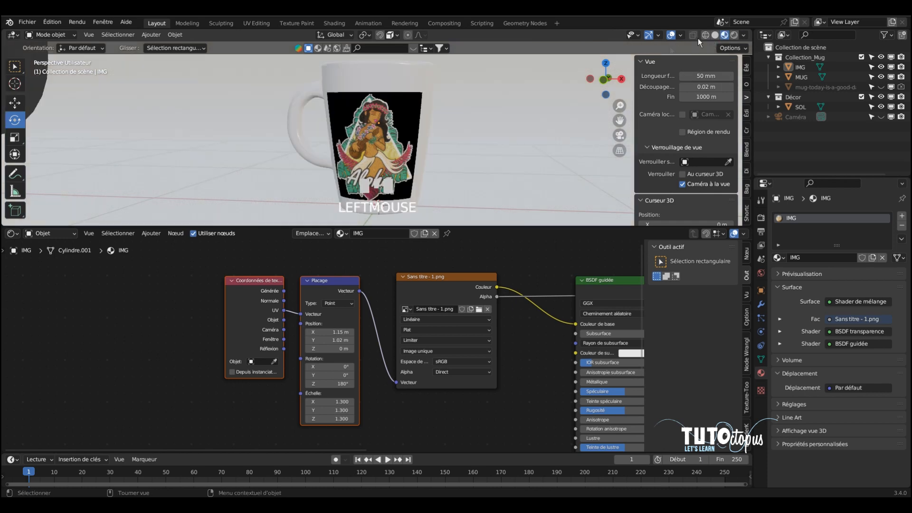
click(393, 139)
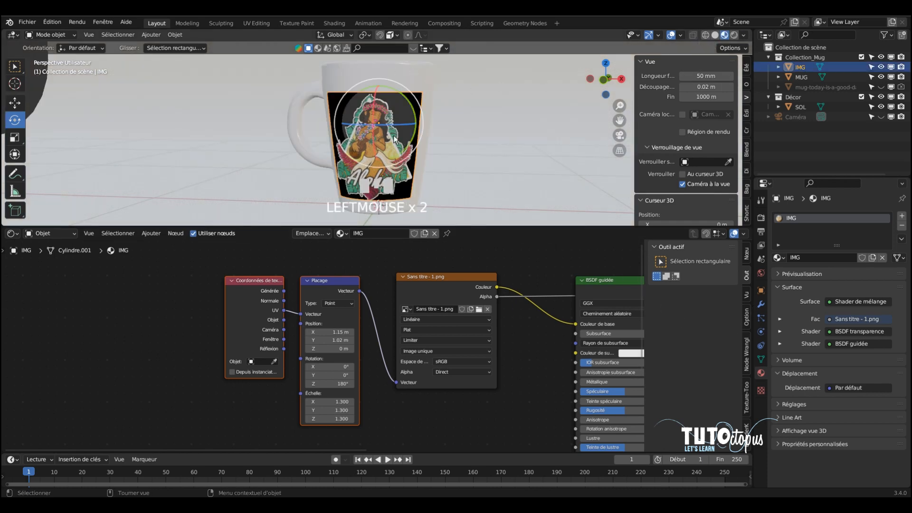
click(761, 306)
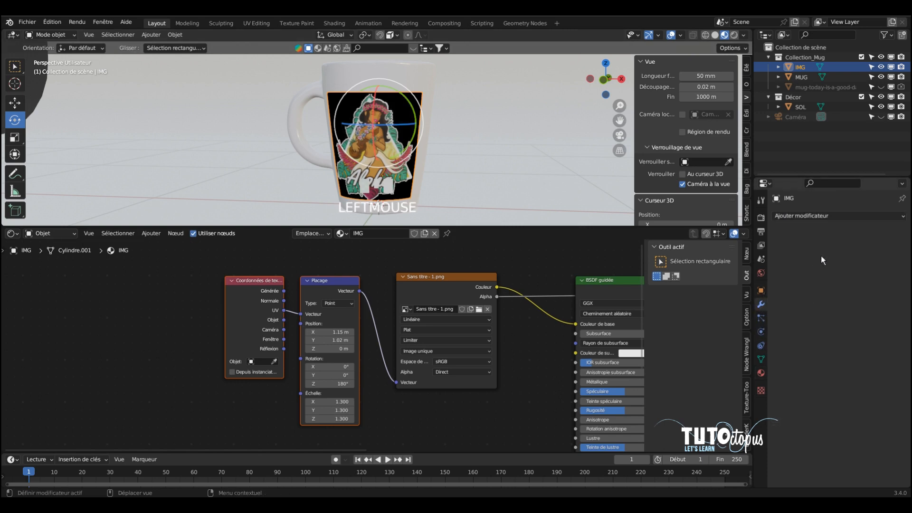
click(842, 219)
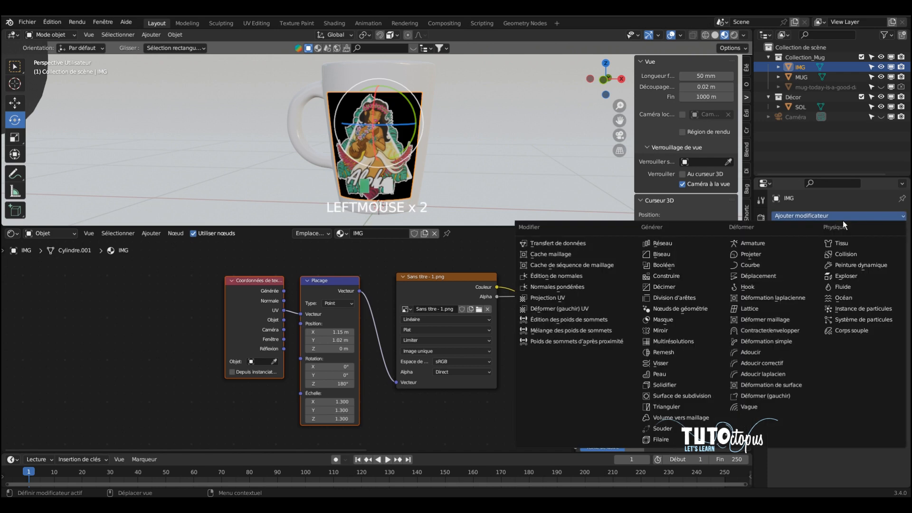
click(768, 277)
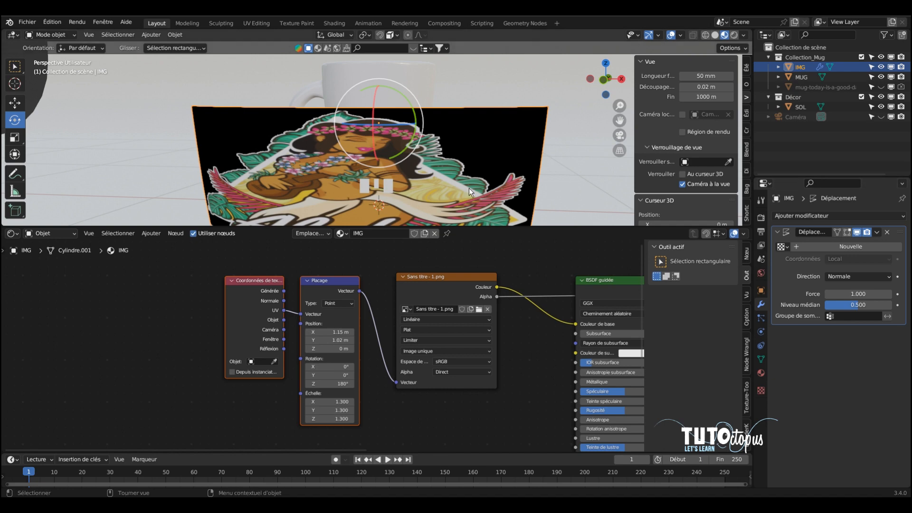
Set the Displace modifier's strength to 0.0001 so the image hugs the mug's surface
scroll(473, 175, down, 3)
mouse_move(477, 162)
middle_down()
mouse_move(492, 152)
mouse_move(477, 155)
middle_up()
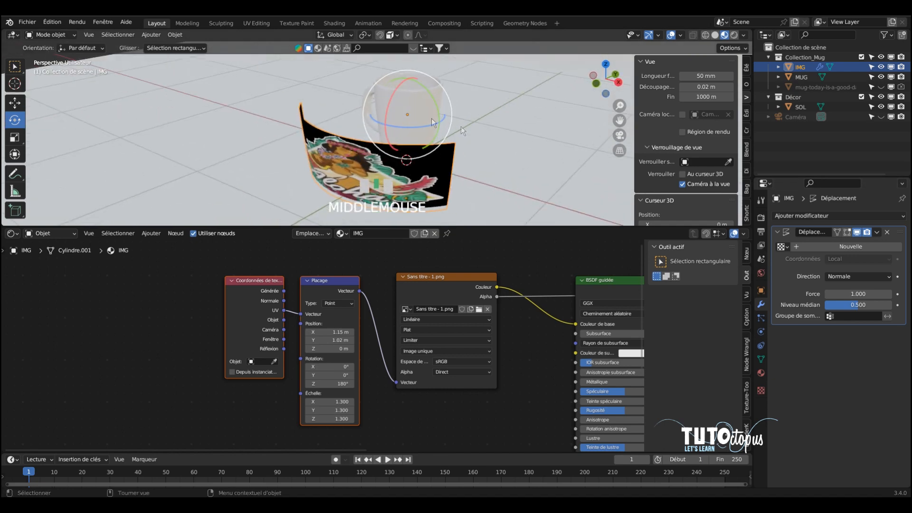
click(834, 293)
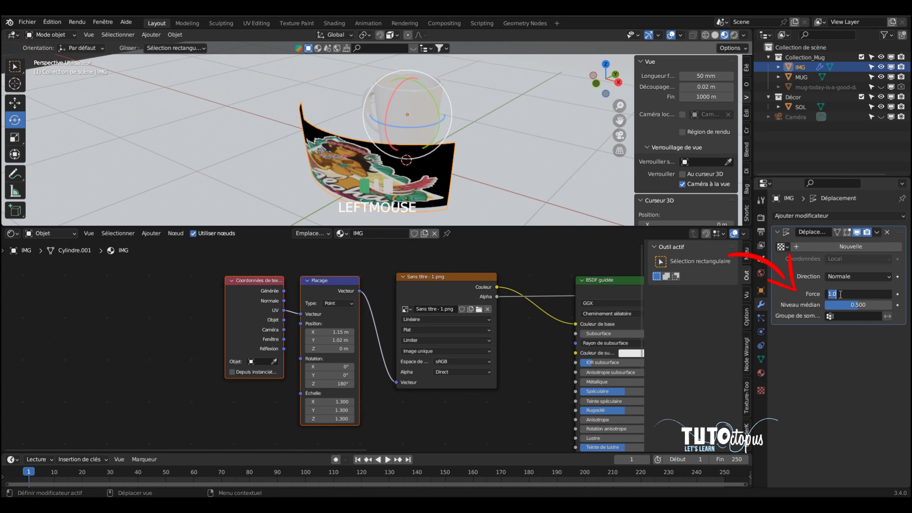
text(0.0001)
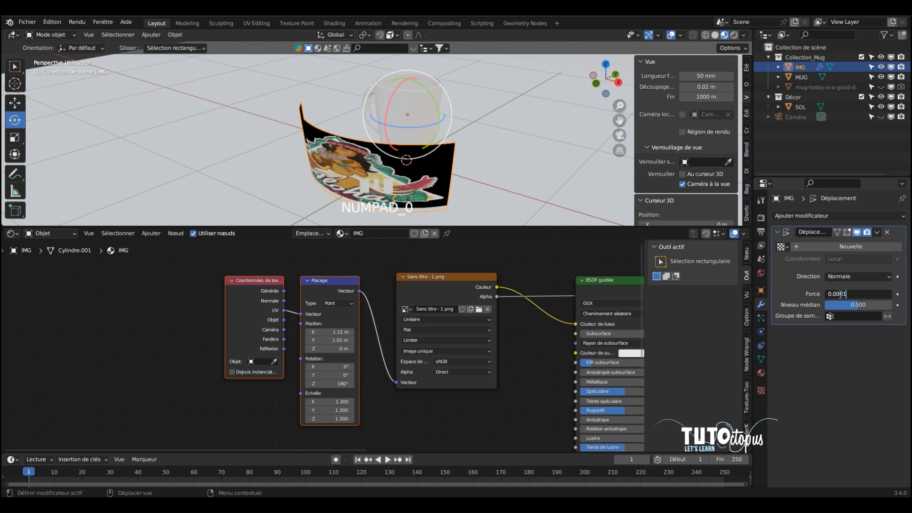
key(Return)
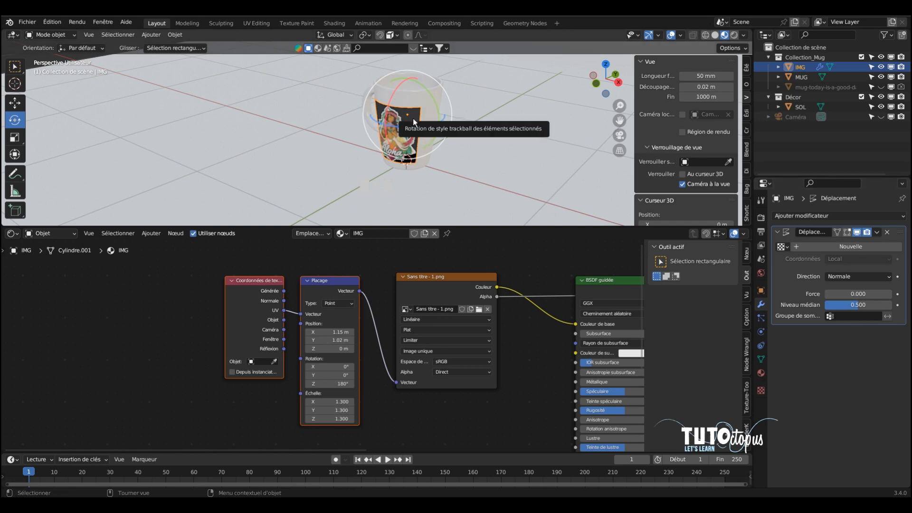
Inspect the image on the mug up close and from the front in rendered viewport shading
key(KP_Decimal)
scroll(358, 95, up, 5)
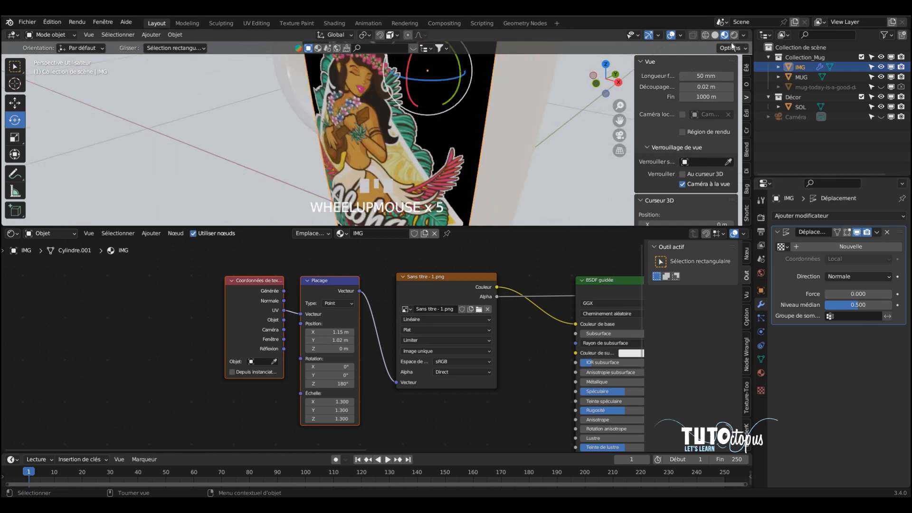
click(734, 35)
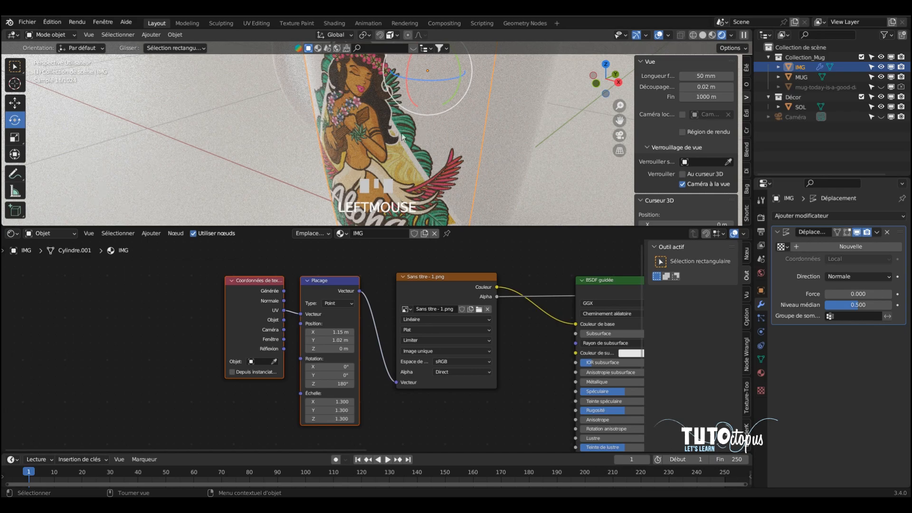
scroll(366, 87, up, 2)
shift+middle_drag(366, 87, 361, 156)
scroll(351, 109, up, 1)
scroll(351, 107, up, 1)
scroll(362, 158, up, 2)
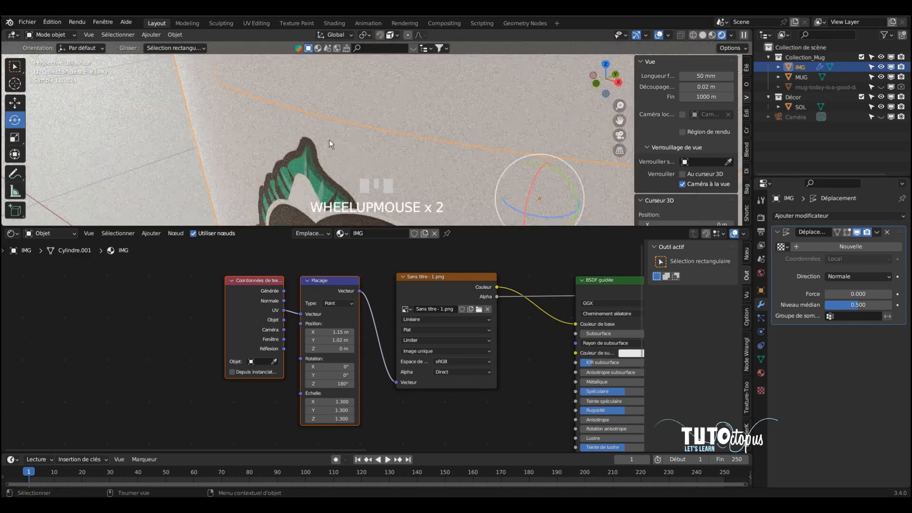
scroll(329, 150, up, 3)
scroll(329, 149, down, 15)
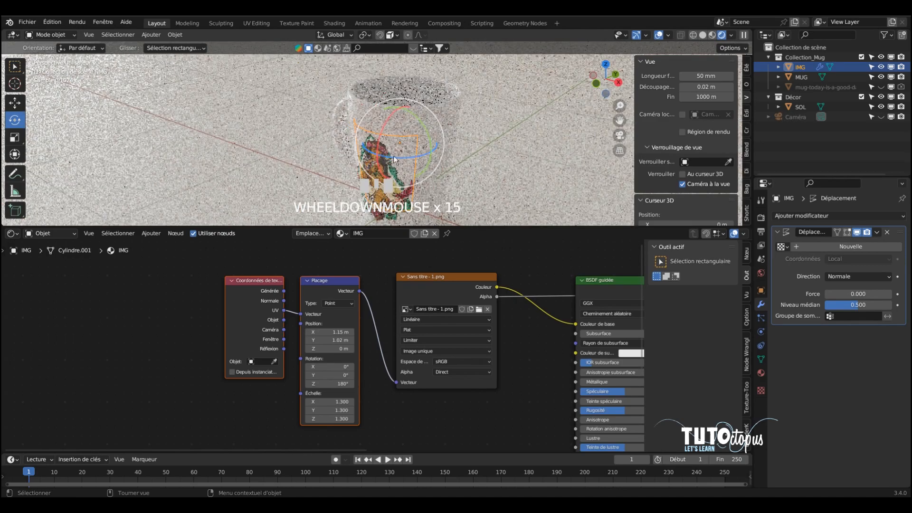
middle_drag(393, 155, 464, 151)
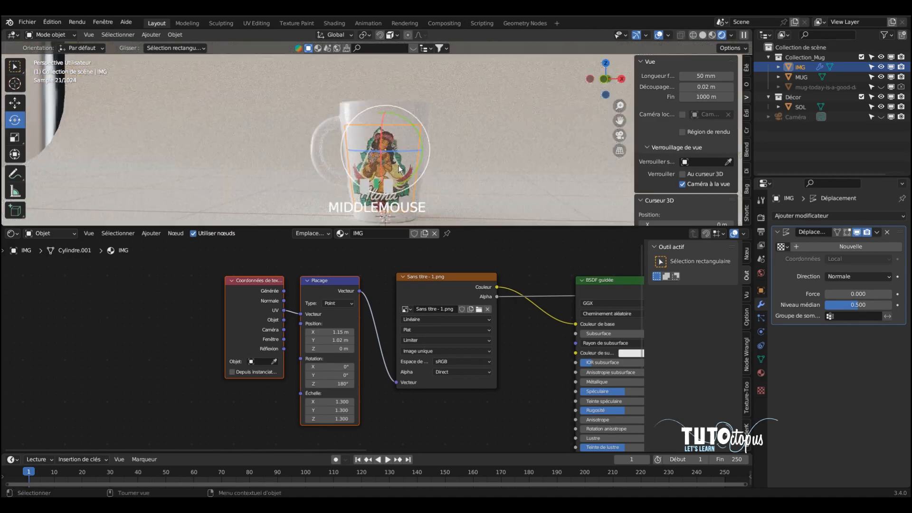
triple_click(38, 104)
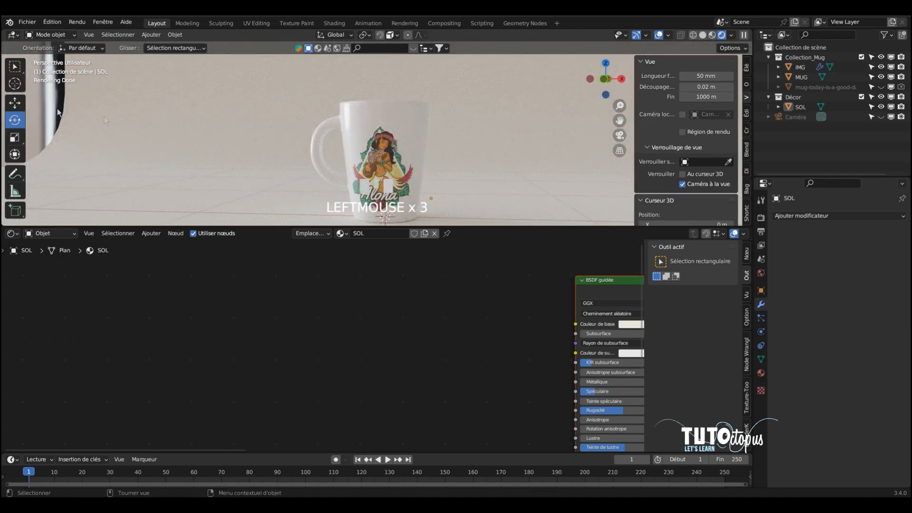
scroll(335, 132, down, 2)
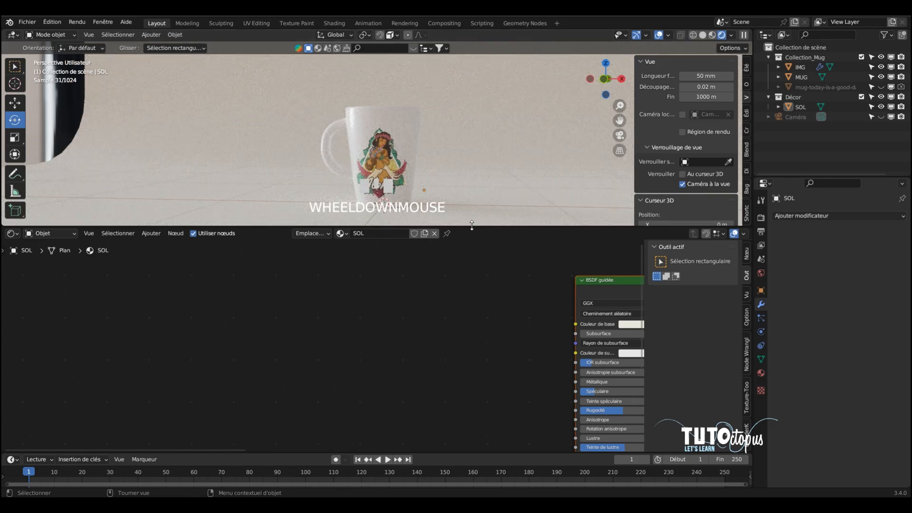
Enlarge the 3D viewport and select the IMG object on the mug in the front orthographic view
drag(471, 226, 470, 279)
scroll(452, 212, up, 2)
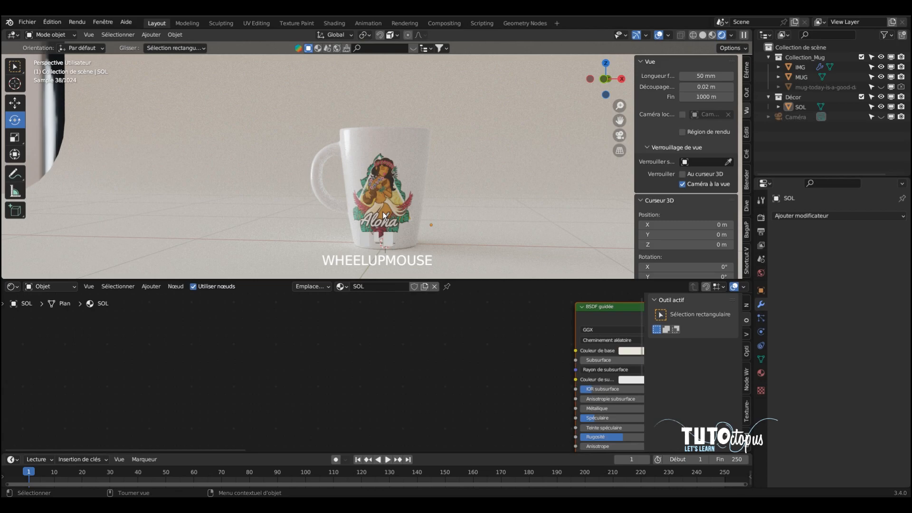
key(KP_1)
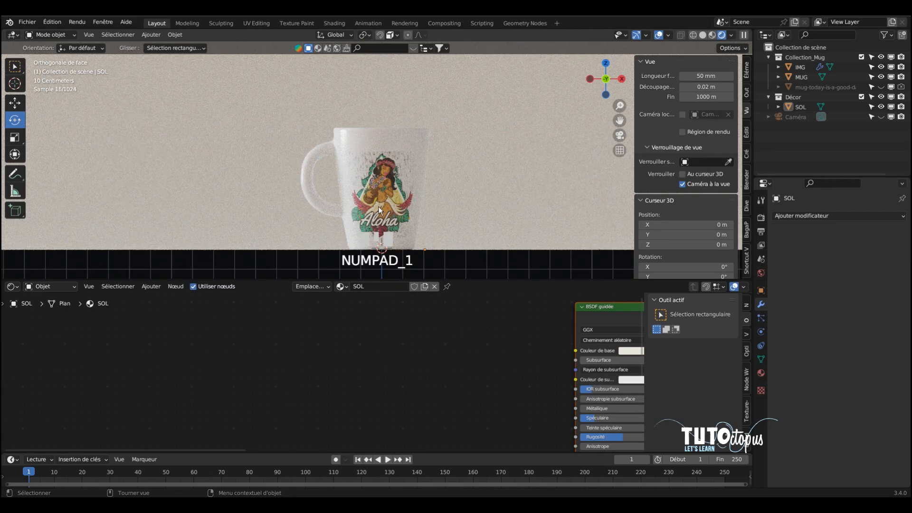
scroll(386, 211, up, 3)
shift+middle_drag(400, 207, 398, 107)
drag(475, 280, 475, 301)
shift+middle_drag(436, 179, 436, 199)
click(409, 166)
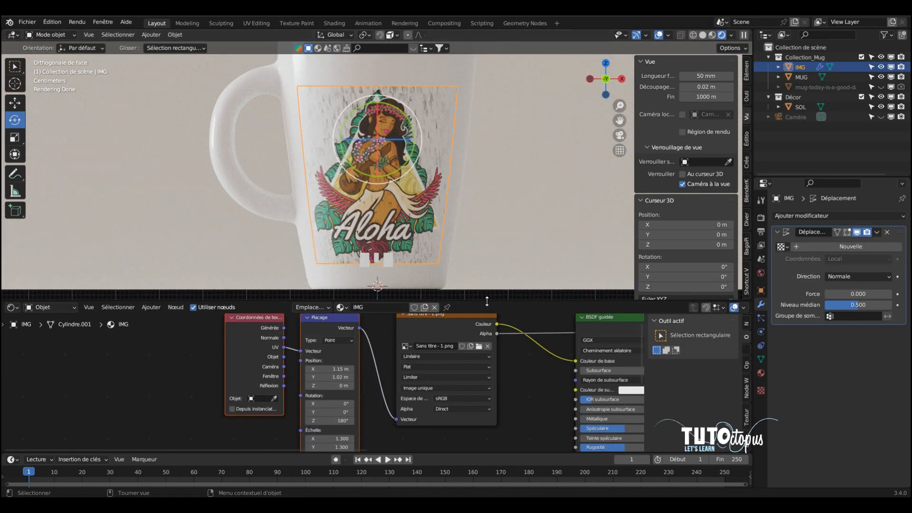
drag(487, 301, 487, 335)
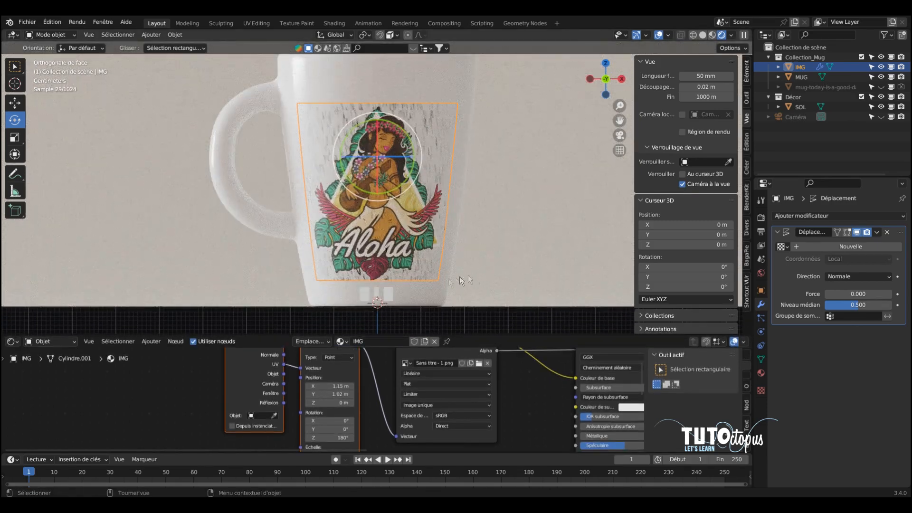
Try Y positions of 1.021 m and 1.01 m in the Mapping node of the IMG material
scroll(381, 389, up, 10)
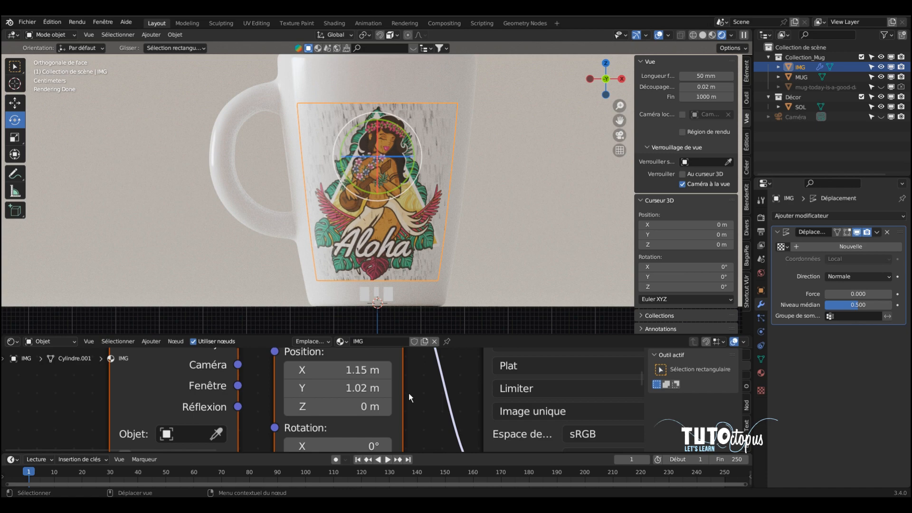
click(331, 388)
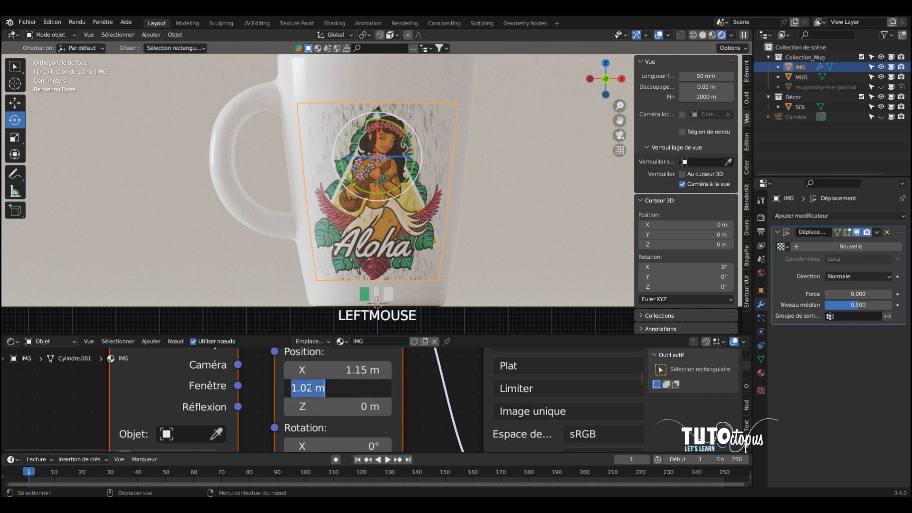
click(311, 387)
text(1)
click(395, 392)
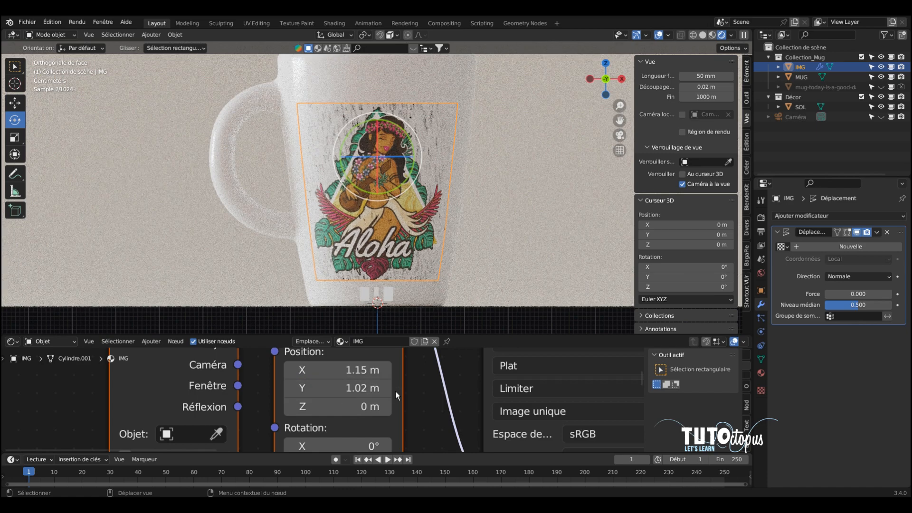
click(342, 388)
click(331, 388)
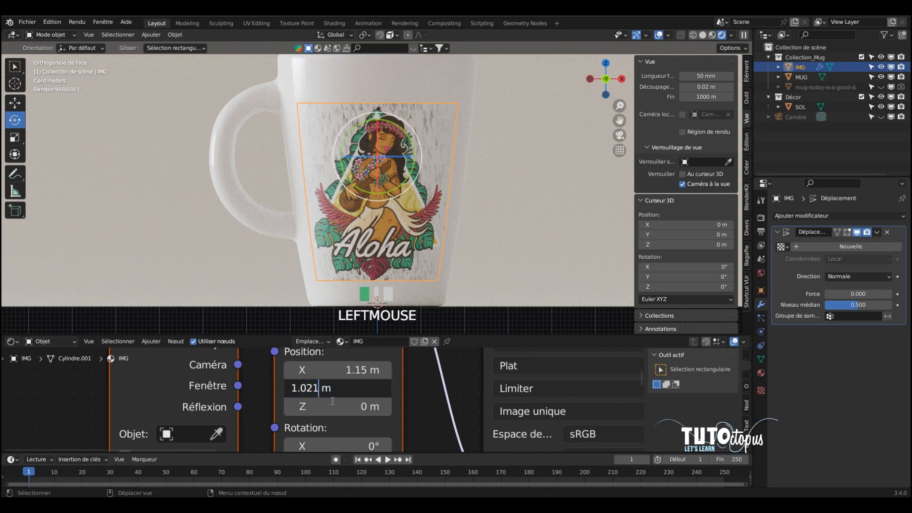
key(BackSpace)
key(BackSpace)
key(Return)
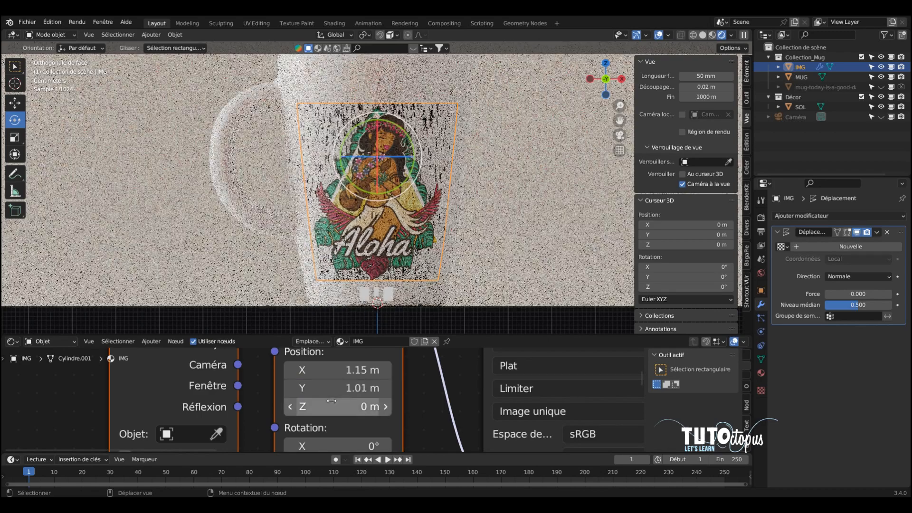
click(316, 388)
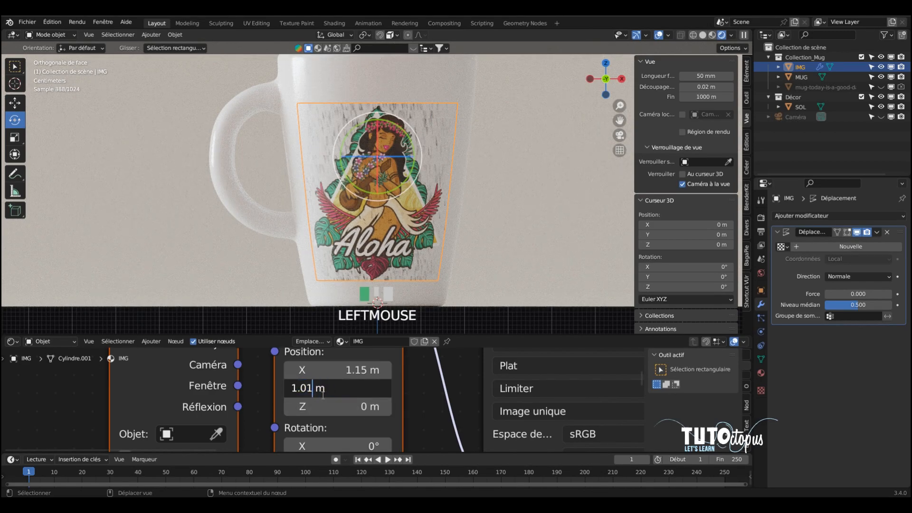
key(Return)
click(325, 389)
key(Return)
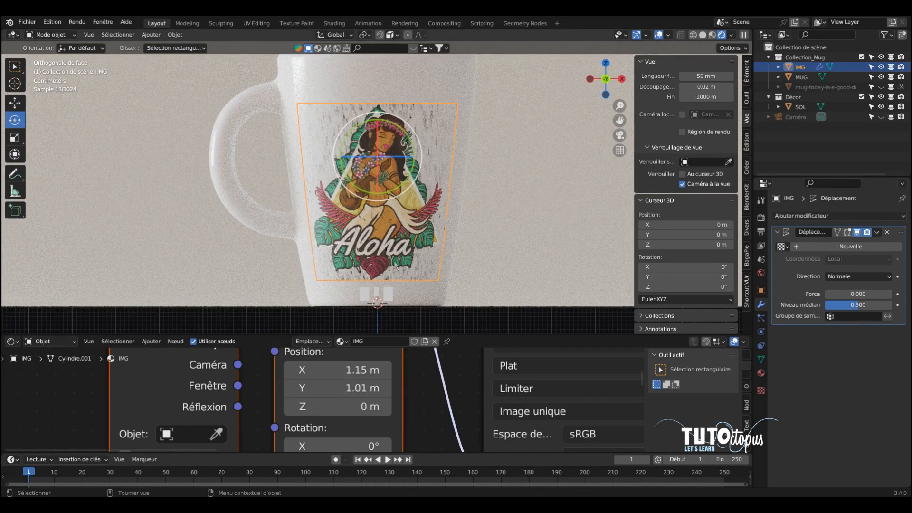
Set the Mapping node's scale to 1.3 in X and 1.4 in Y and Z
middle_drag(418, 447, 431, 362)
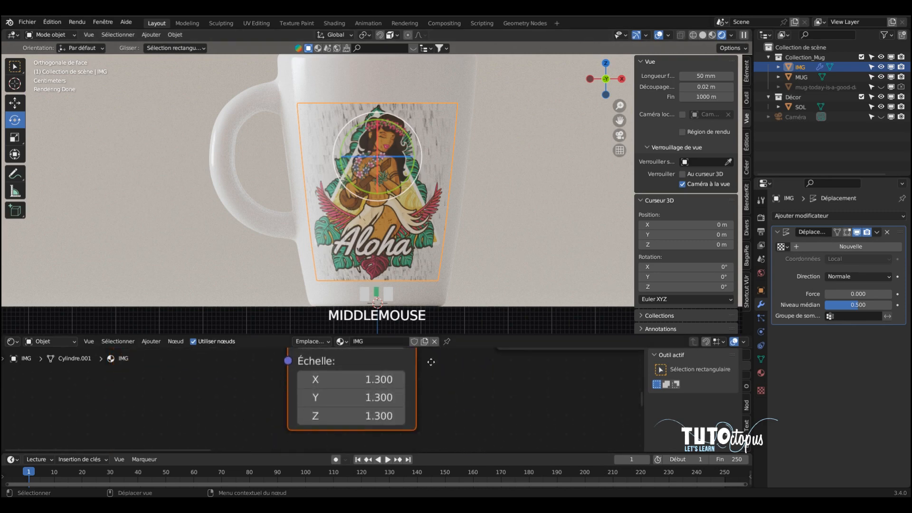
click(380, 380)
key(Return)
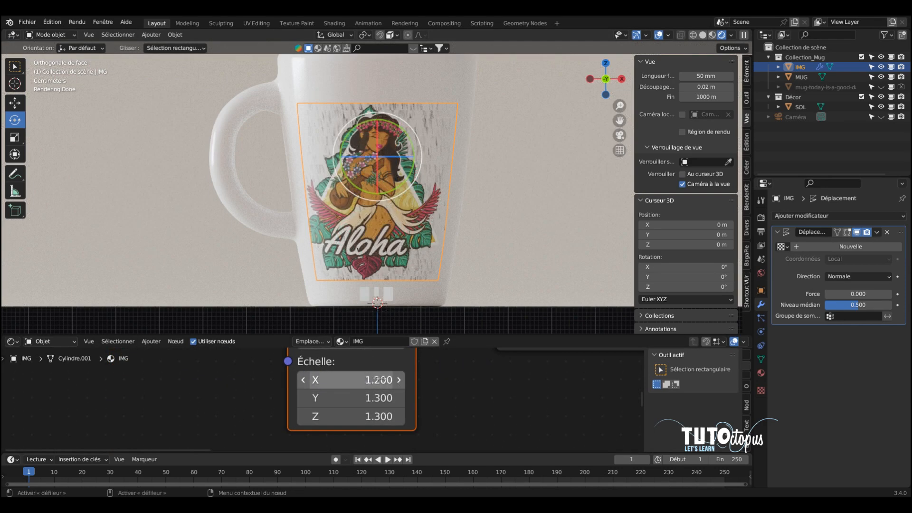
drag(378, 378, 378, 416)
key(Return)
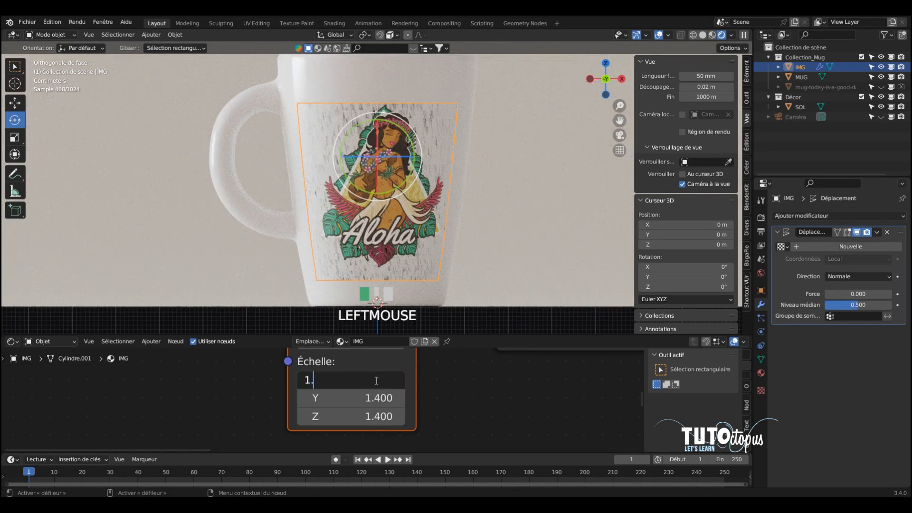
click(376, 380)
text(1.3)
key(Return)
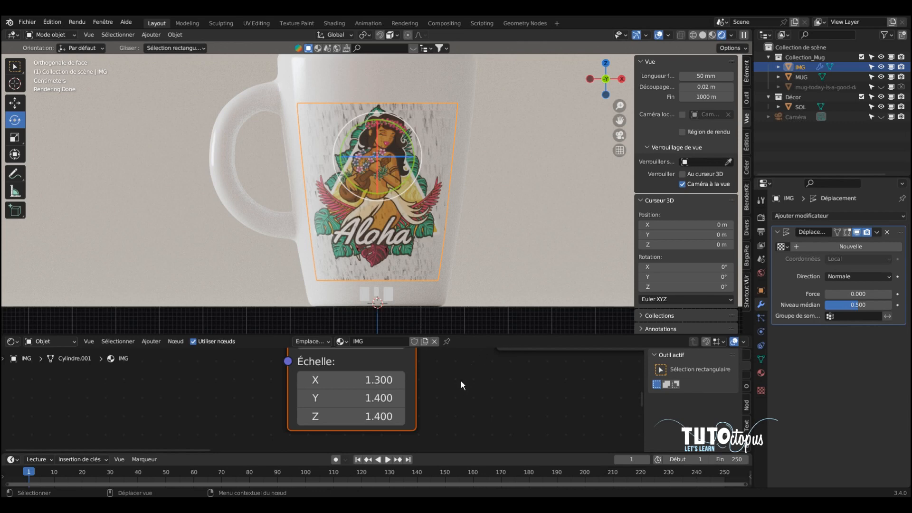
Set the Mapping node's Y position to 1.02 m and deselect the IMG object by selecting the SOL backdrop
middle_drag(460, 383, 453, 430)
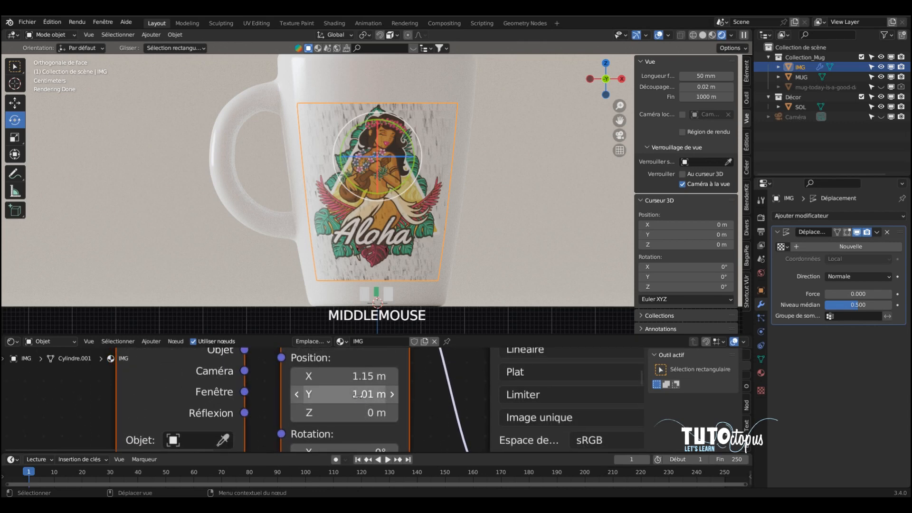
click(341, 394)
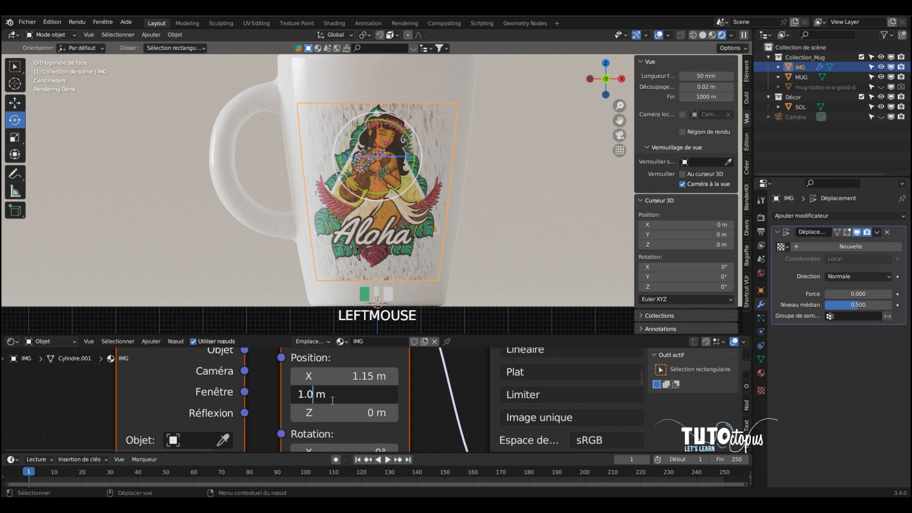
text(2)
key(Return)
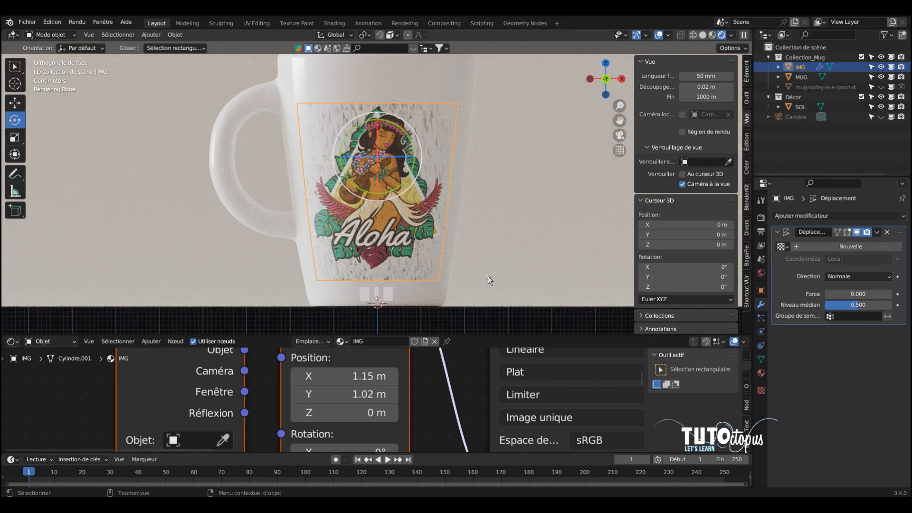
click(475, 220)
scroll(437, 168, down, 4)
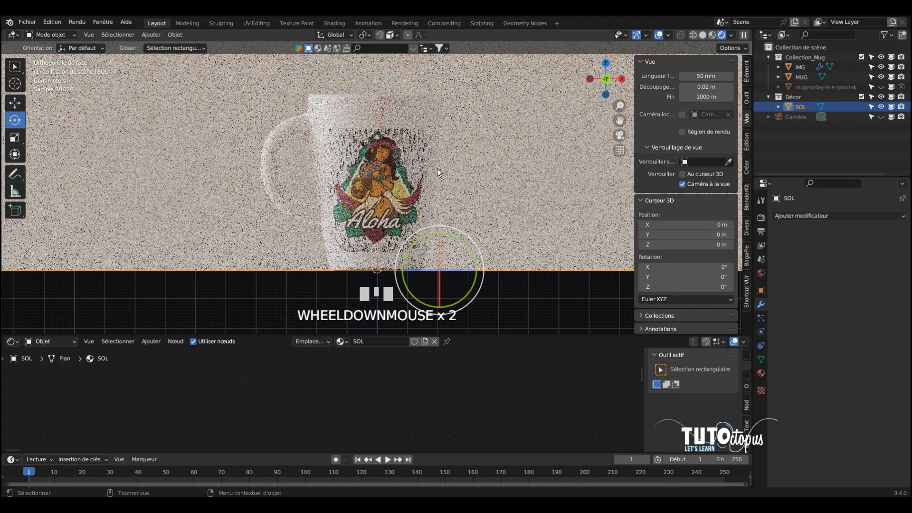
Select the IMG object, render the still image from the camera view, and return to the perspective viewport
middle_drag(454, 151, 129, 103)
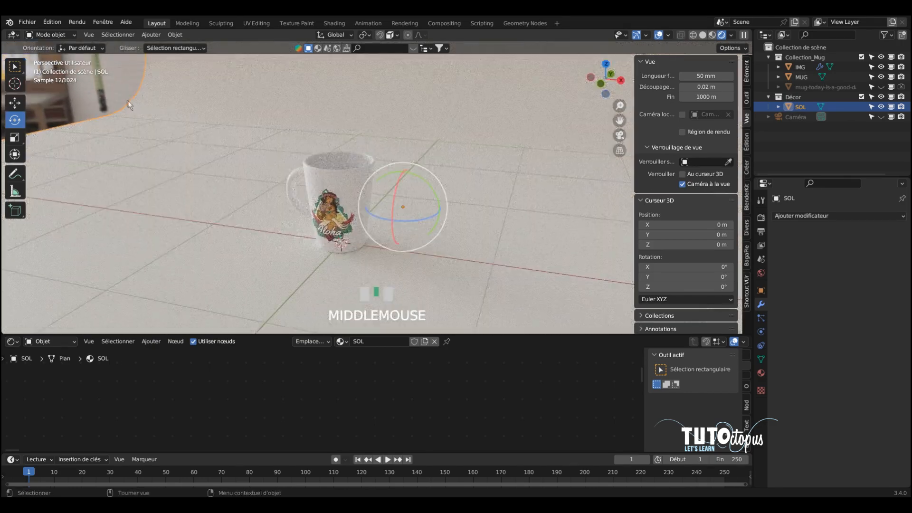
click(316, 231)
scroll(414, 215, up, 3)
middle_drag(414, 216, 456, 181)
key(KP_0)
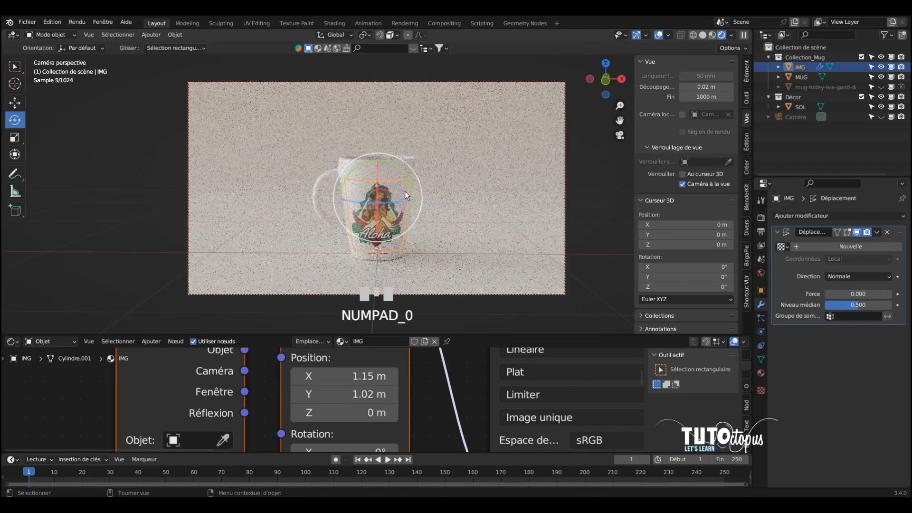
click(81, 21)
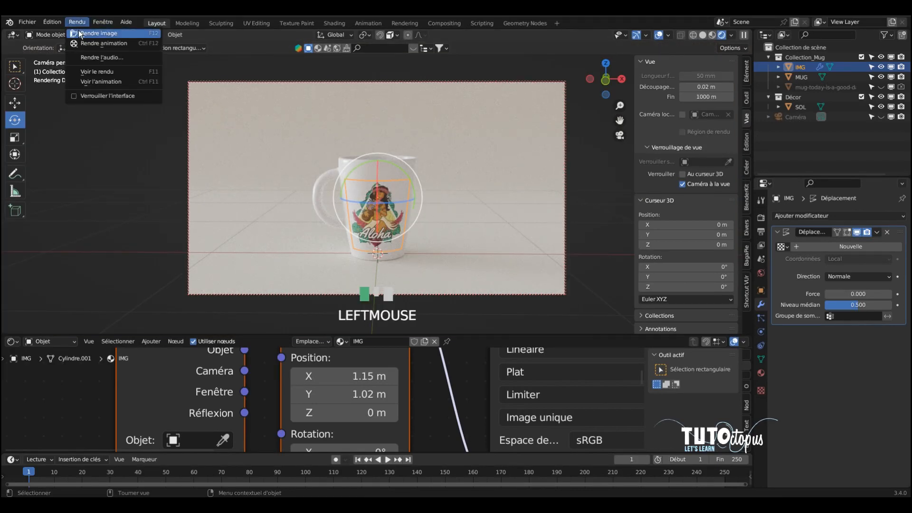
click(78, 30)
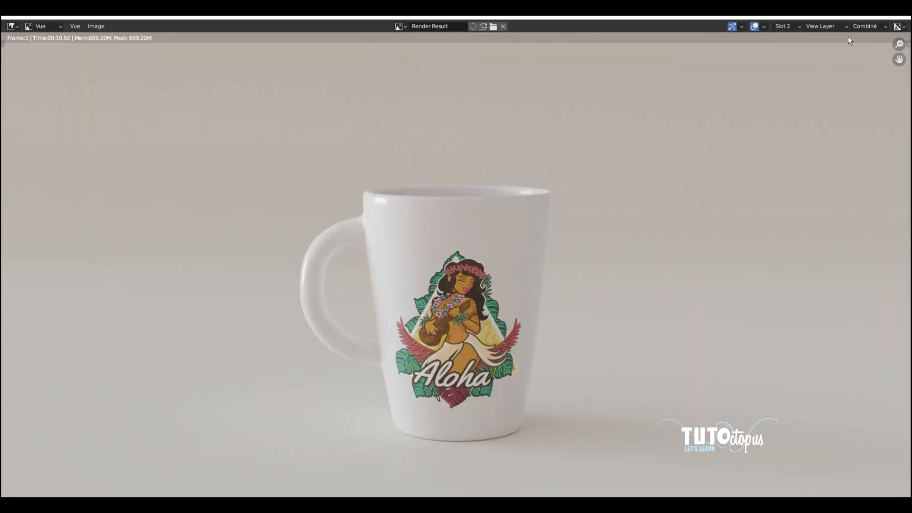
click(902, 16)
key(KP_0)
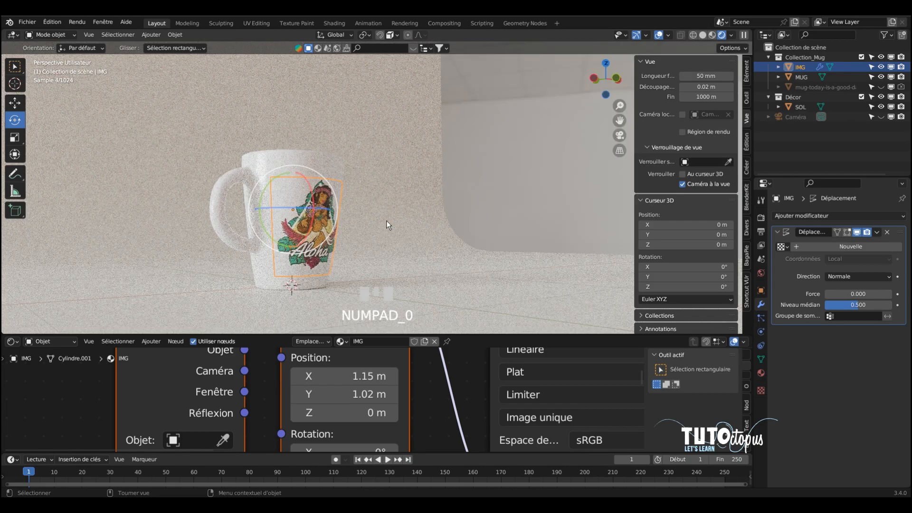
Rotate the IMG object 54.5° about the global Z axis to slide the design around the mug
scroll(386, 220, up, 3)
middle_drag(392, 189, 274, 286)
click(336, 127)
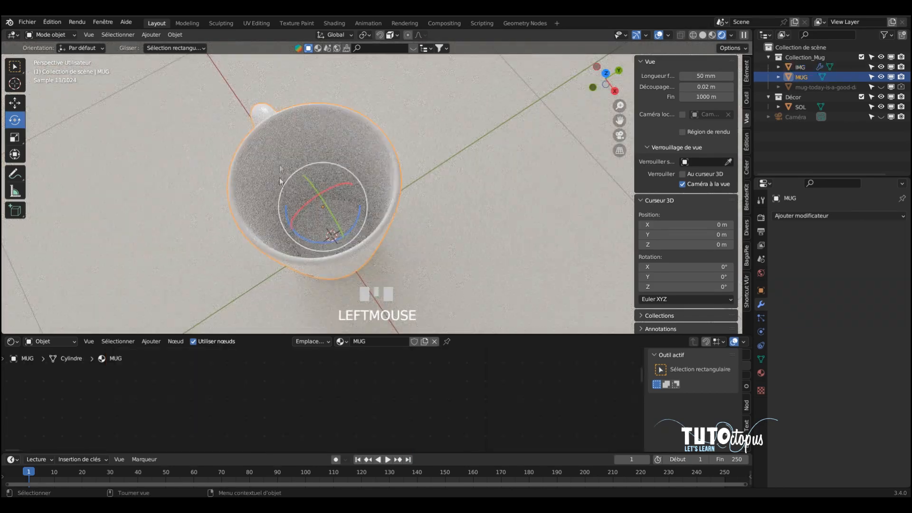
middle_drag(454, 212, 456, 187)
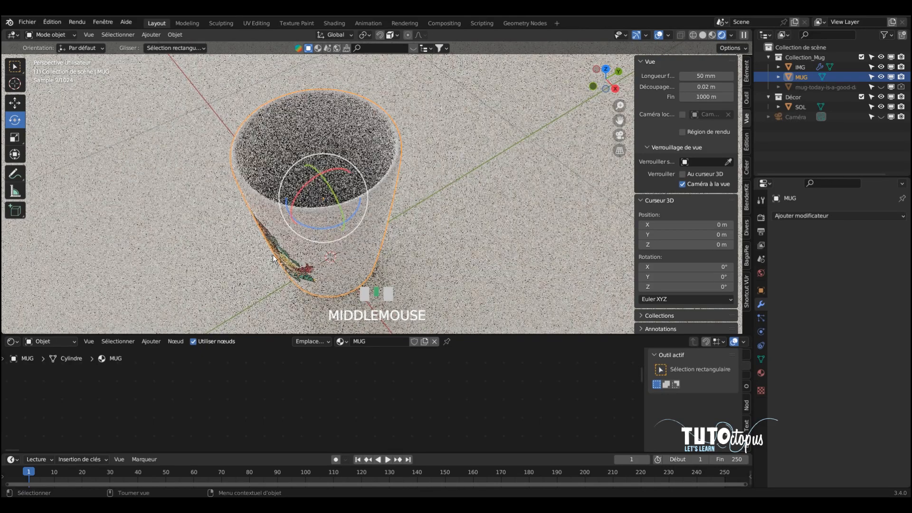
click(275, 251)
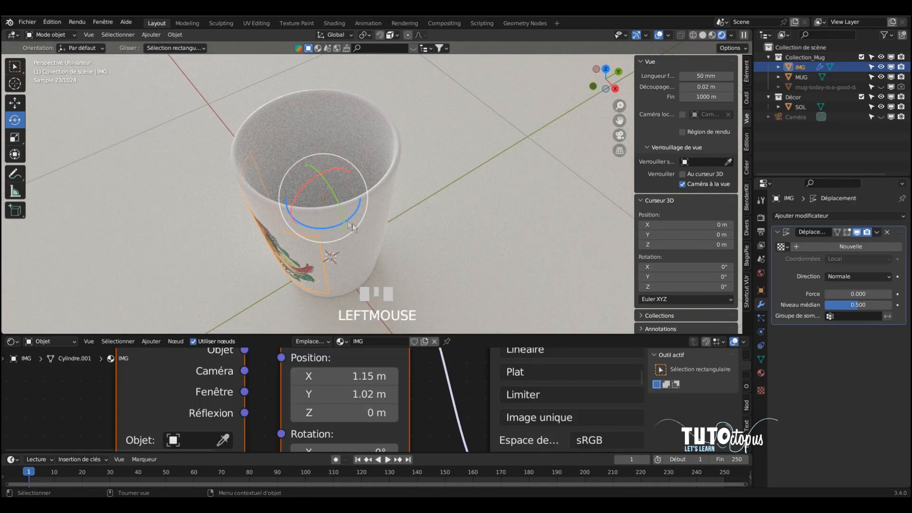
mouse_move(353, 227)
middle_down()
mouse_move(441, 205)
mouse_move(424, 190)
mouse_move(351, 214)
middle_up()
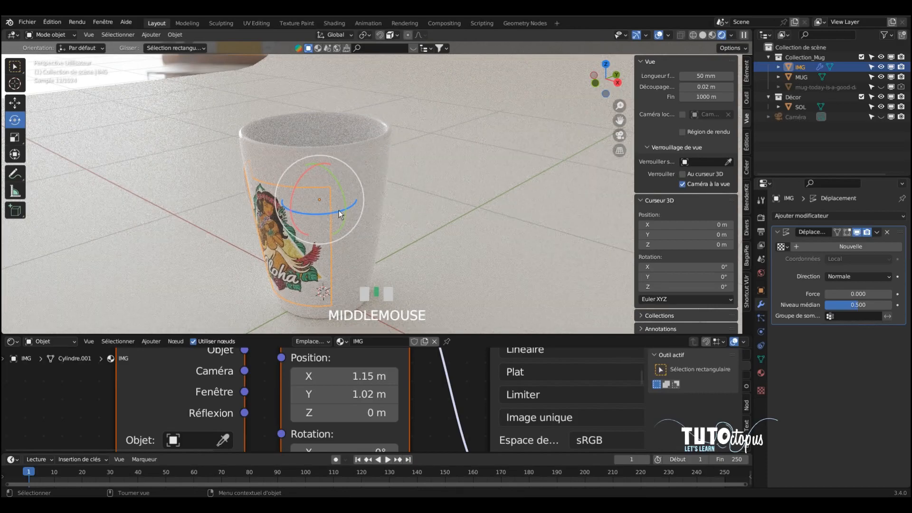
drag(340, 214, 357, 179)
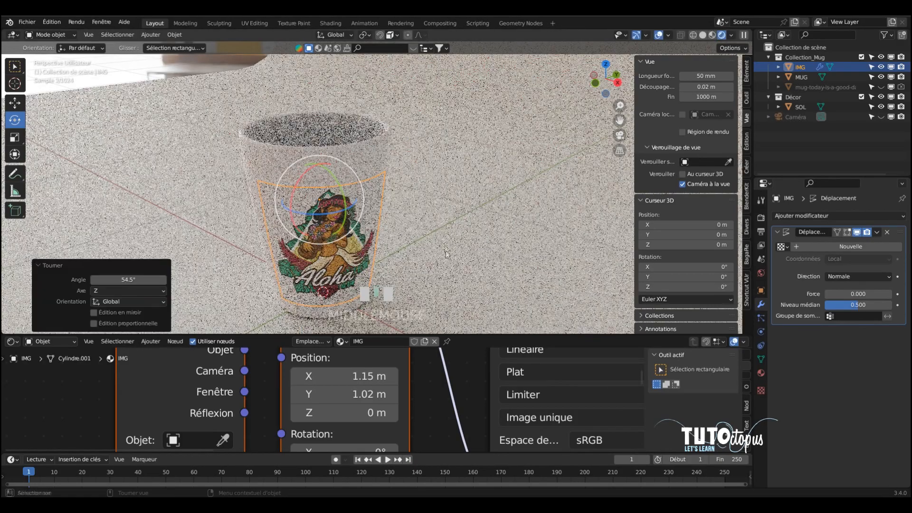
From the camera view, rotate the IMG object about Z back to the mug's front and select the SOL backdrop
middle_drag(446, 250, 441, 220)
scroll(438, 246, down, 2)
key(KP_0)
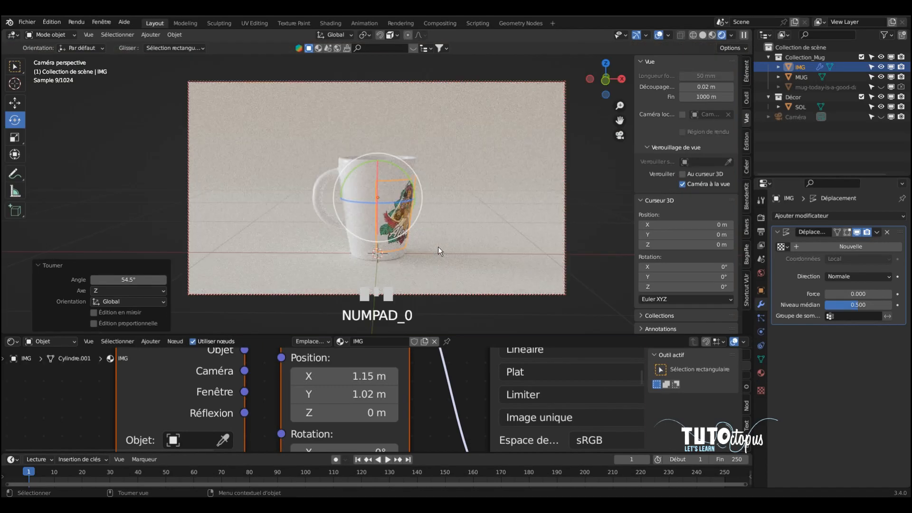
mouse_move(409, 197)
mouse_down()
mouse_move(373, 199)
mouse_move(412, 201)
mouse_move(412, 190)
mouse_move(407, 199)
mouse_up()
click(450, 183)
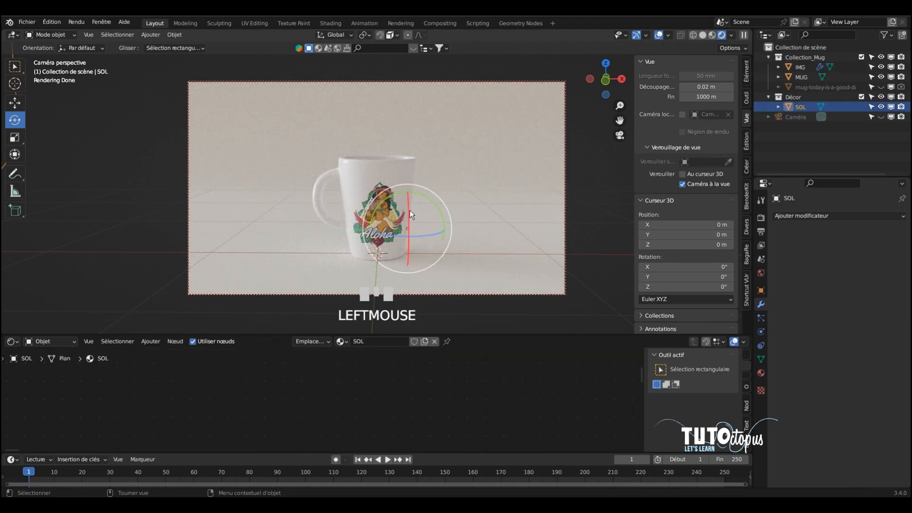
key(KP_0)
scroll(372, 197, up, 4)
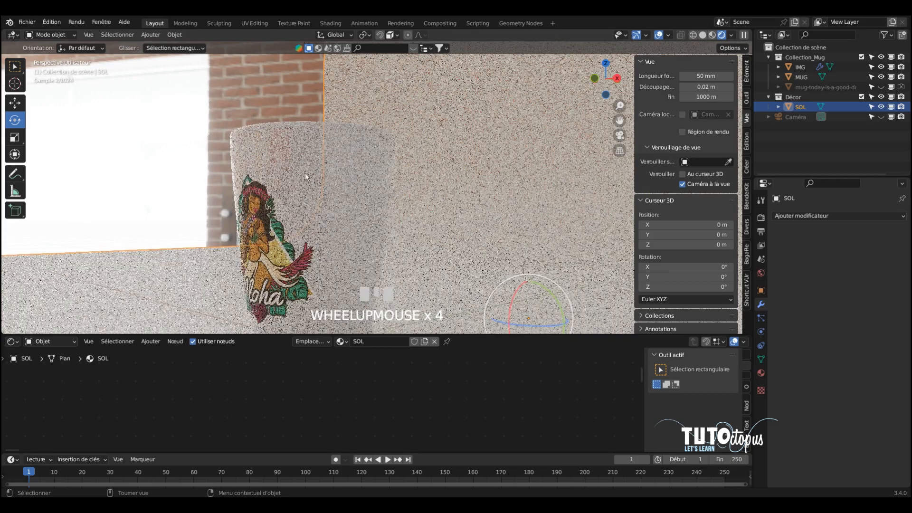
middle_drag(305, 173, 346, 171)
scroll(486, 222, down, 7)
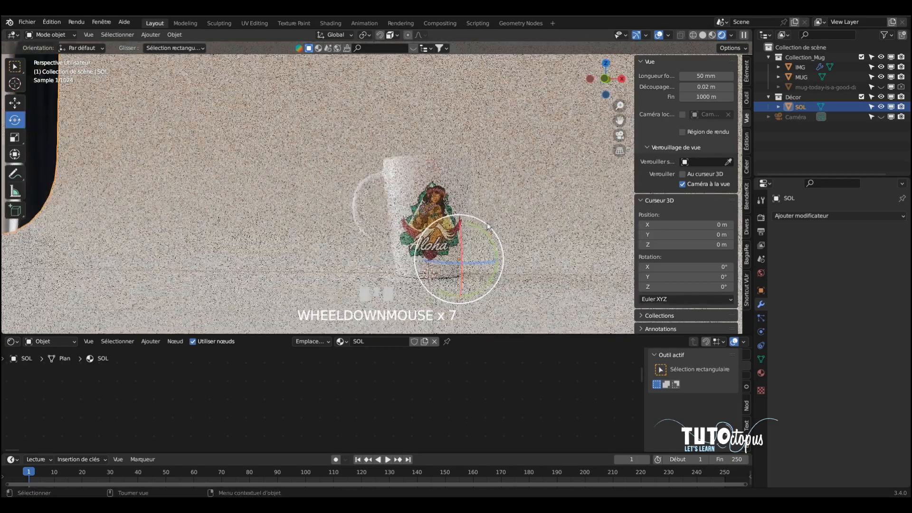
mouse_move(486, 222)
middle_down()
mouse_move(495, 207)
mouse_move(469, 221)
middle_up()
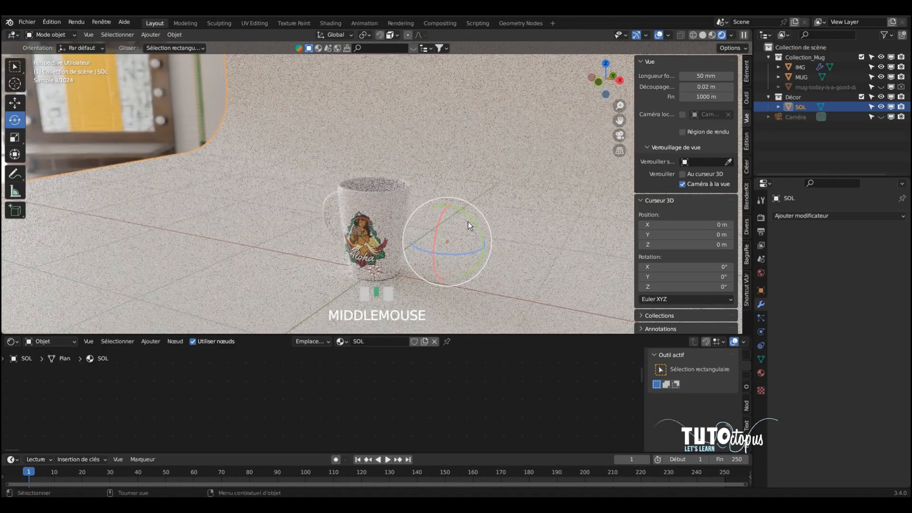